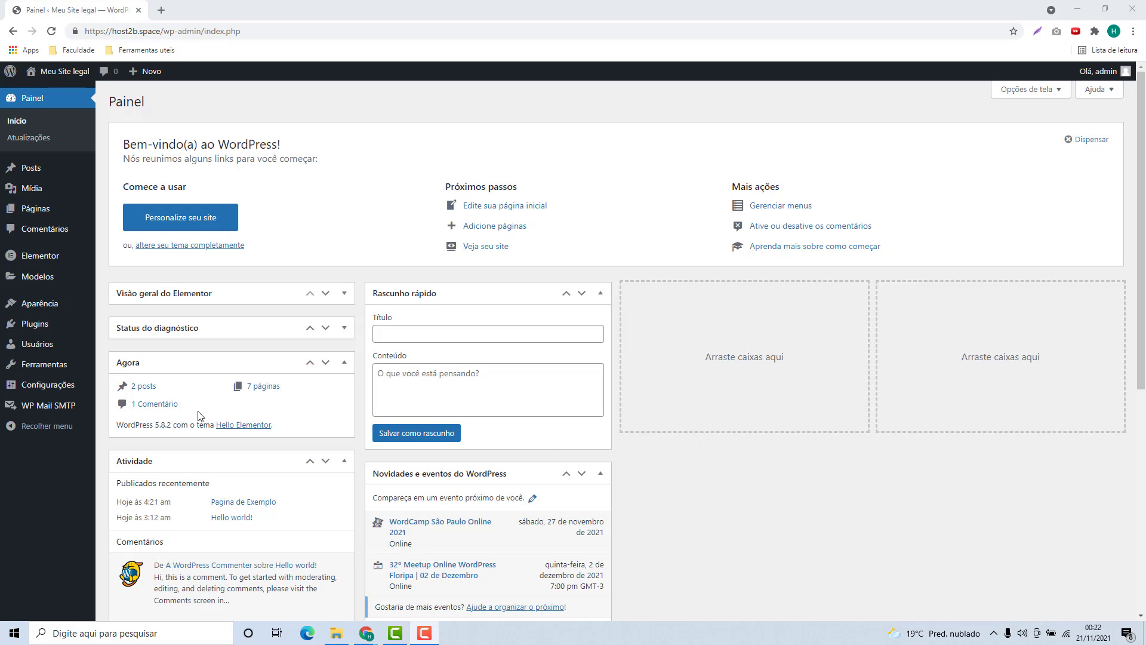
Search the plugin directory for 'WPForms' from Plugins > Adicionar novo.
click(33, 326)
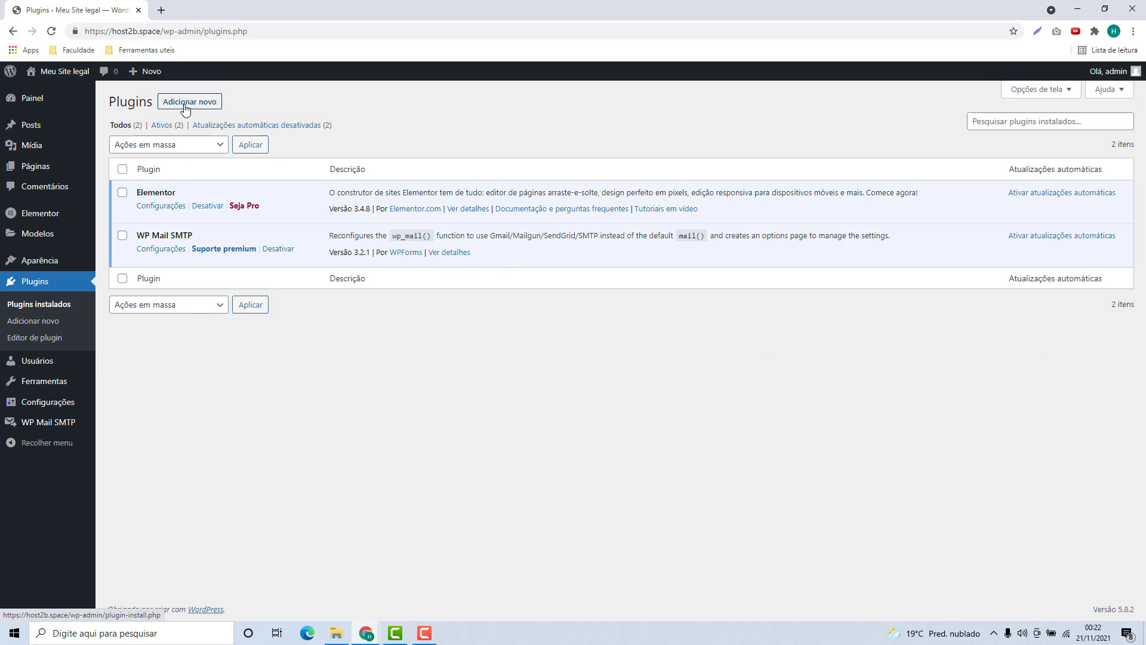
click(190, 103)
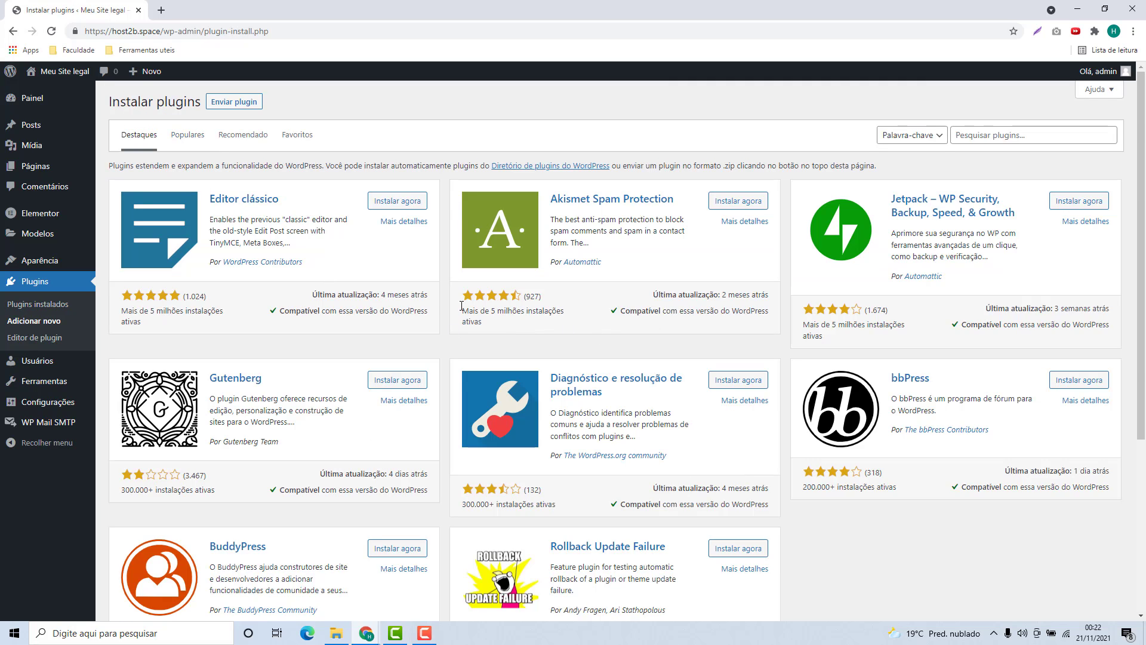
click(959, 136)
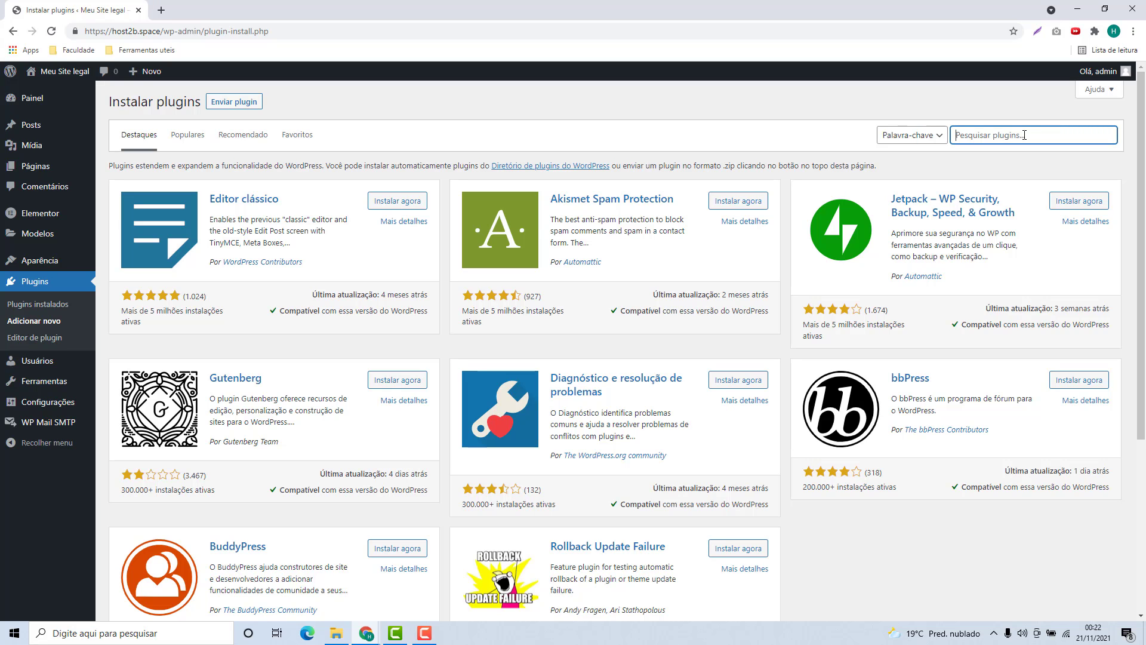
text(WPForms)
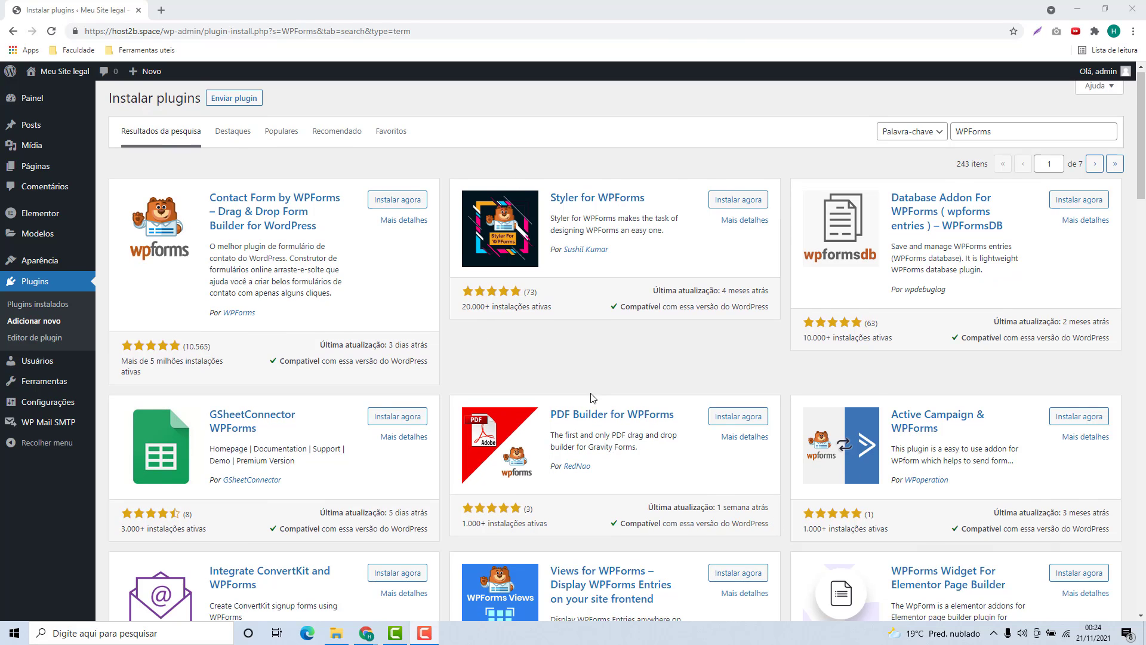
scroll(611, 393, down, 2)
scroll(615, 400, up, 2)
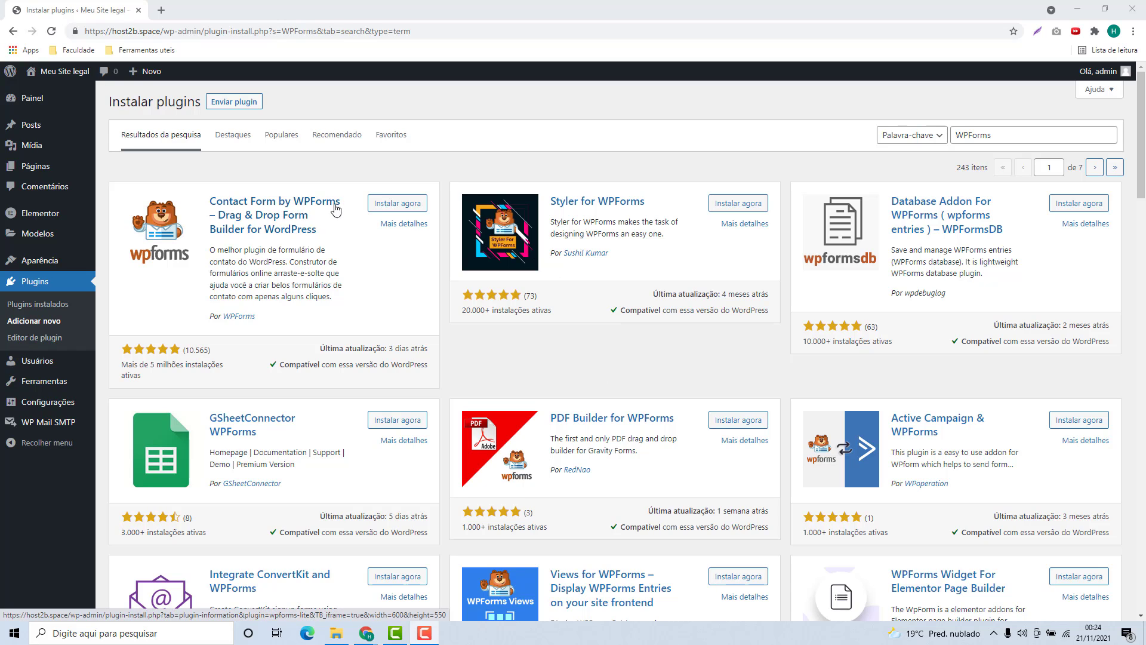
Install and activate the Contact Form by WPForms plugin.
click(398, 215)
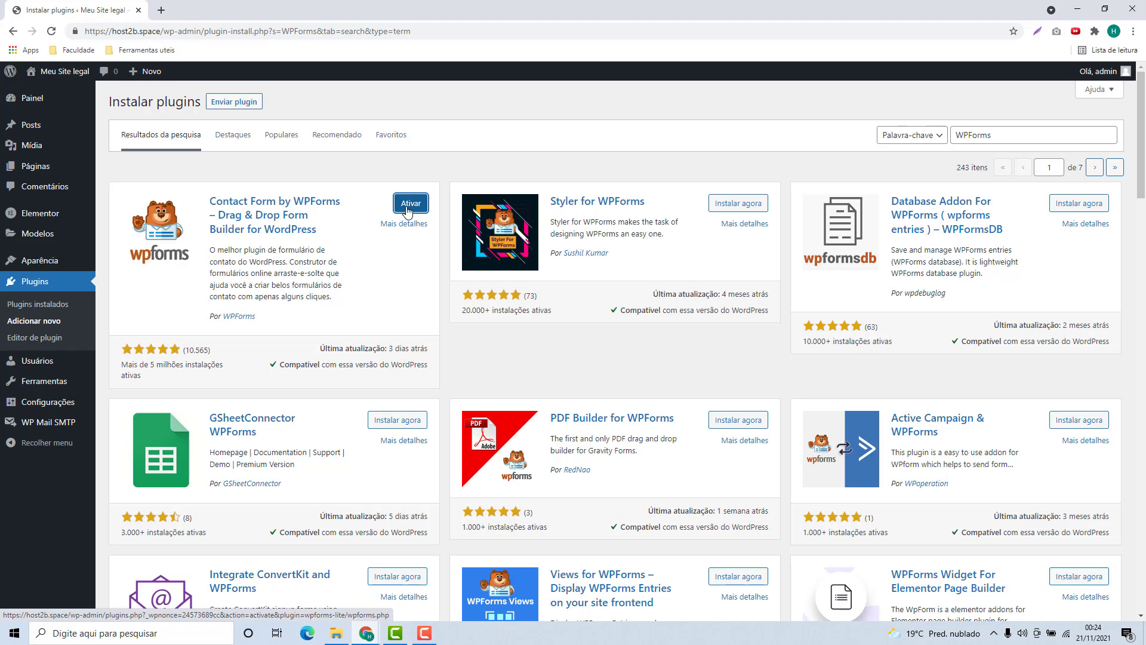
click(408, 208)
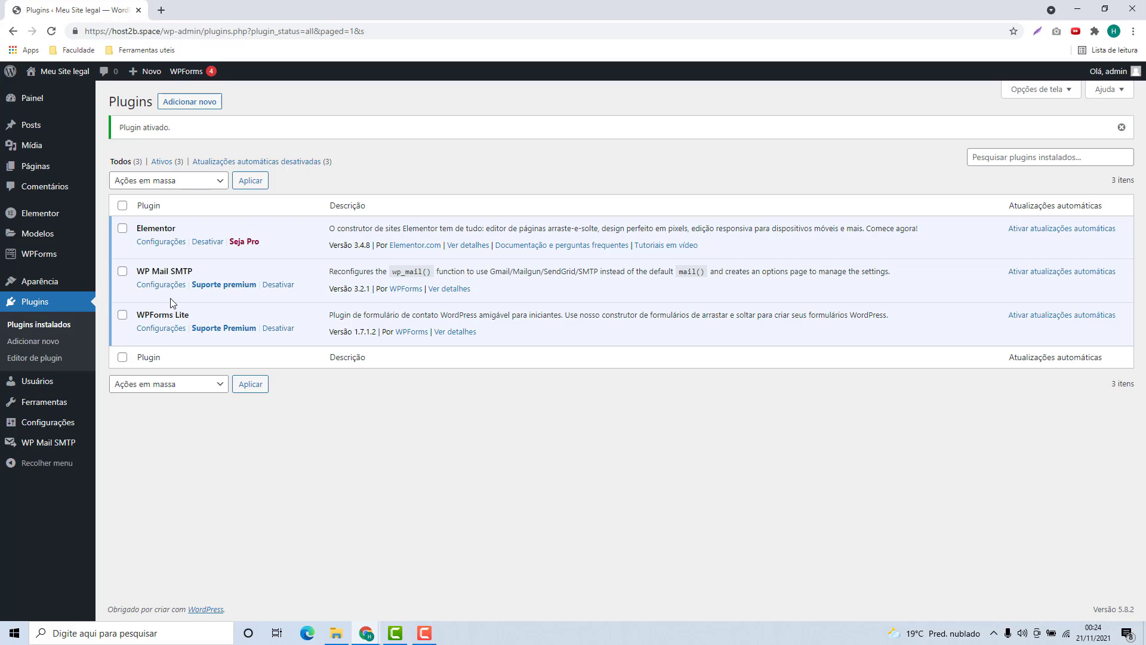
mouse_move(43, 260)
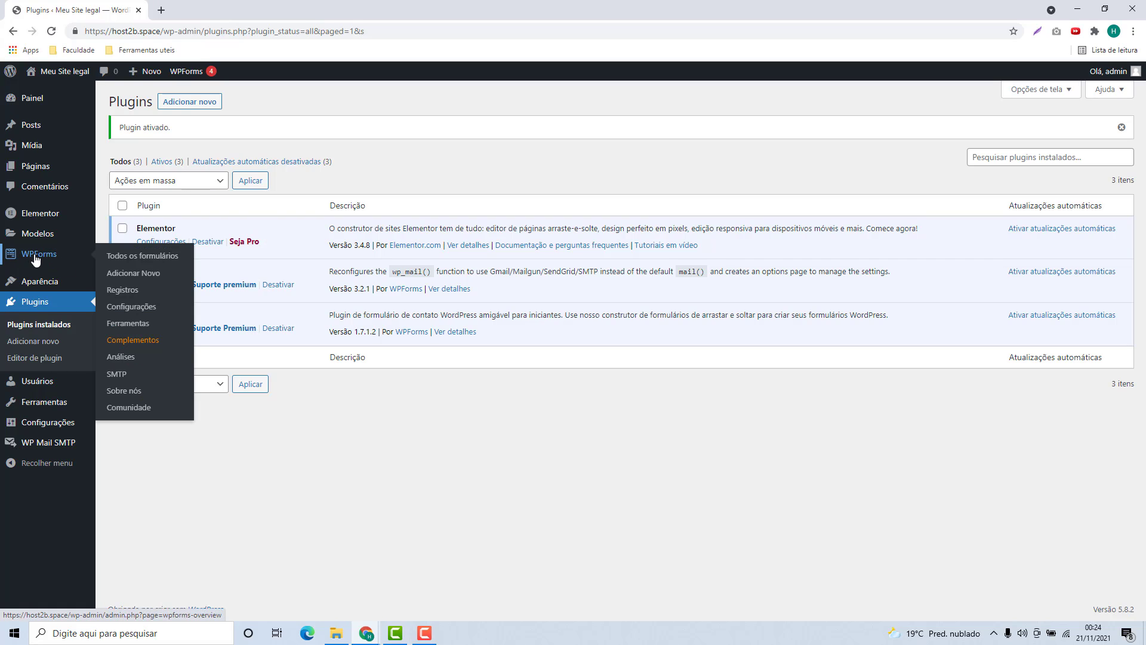
Start a new WPForms form, begin naming it 'Contato com', and browse the templates.
click(36, 258)
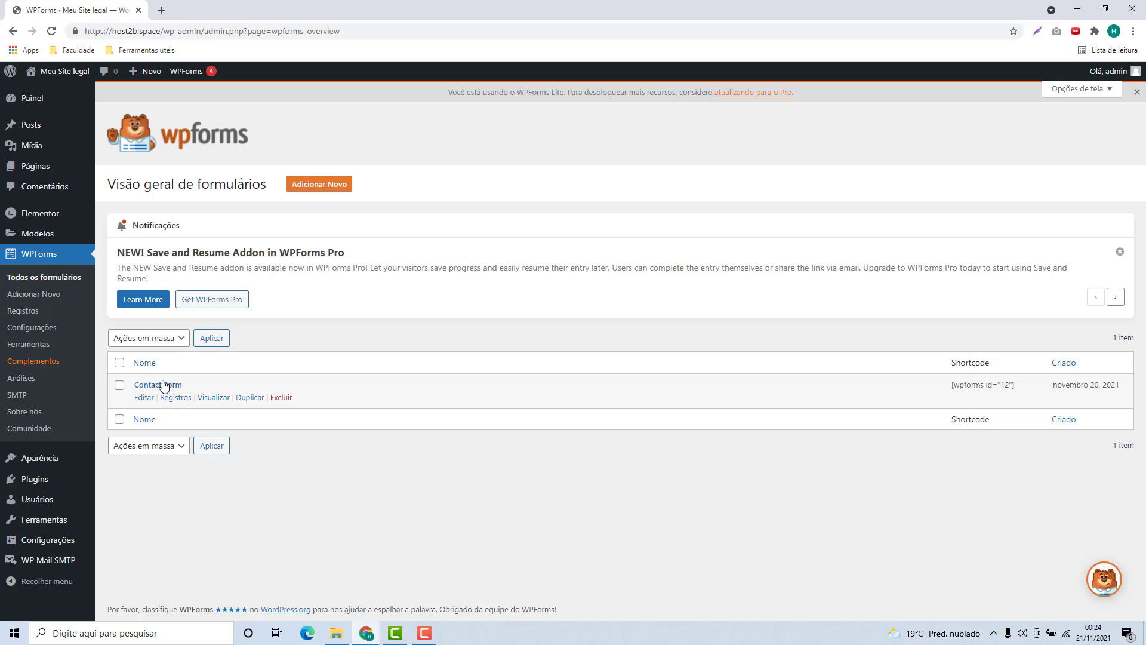
click(314, 190)
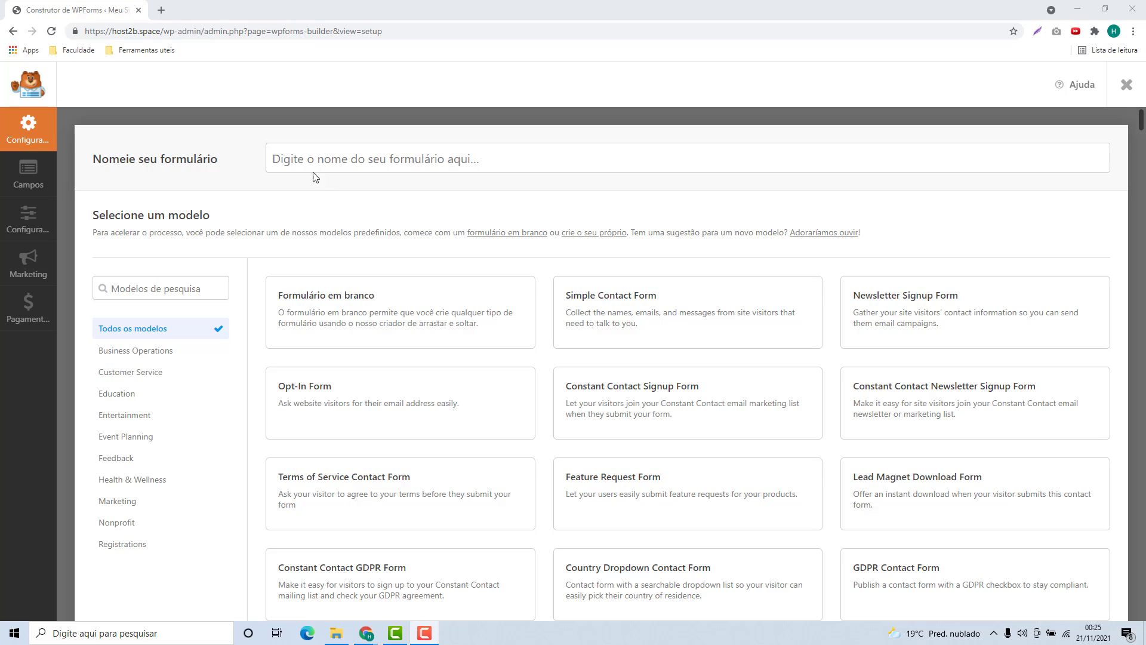
click(346, 161)
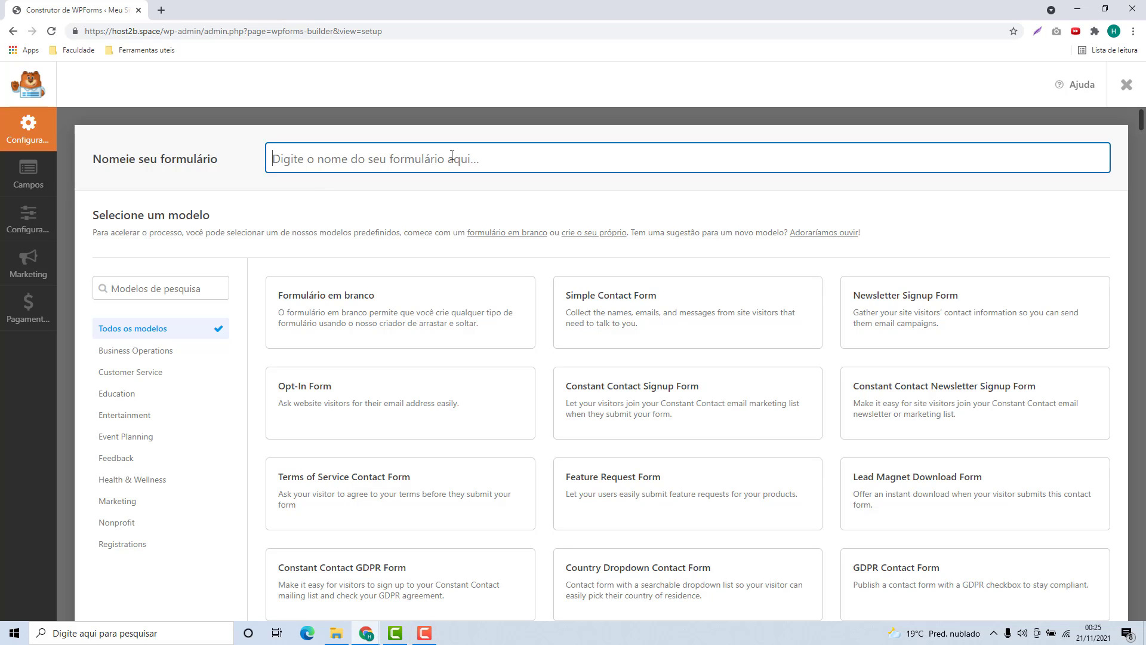
text(Cont)
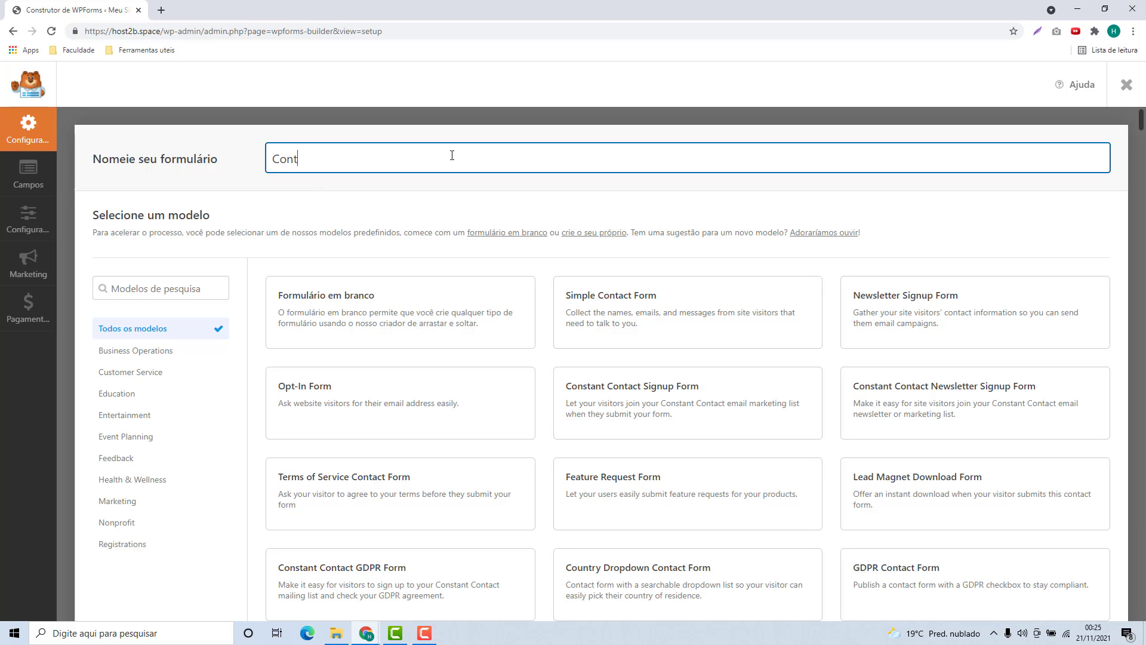
text(ato com o Host2b)
scroll(549, 319, down, 7)
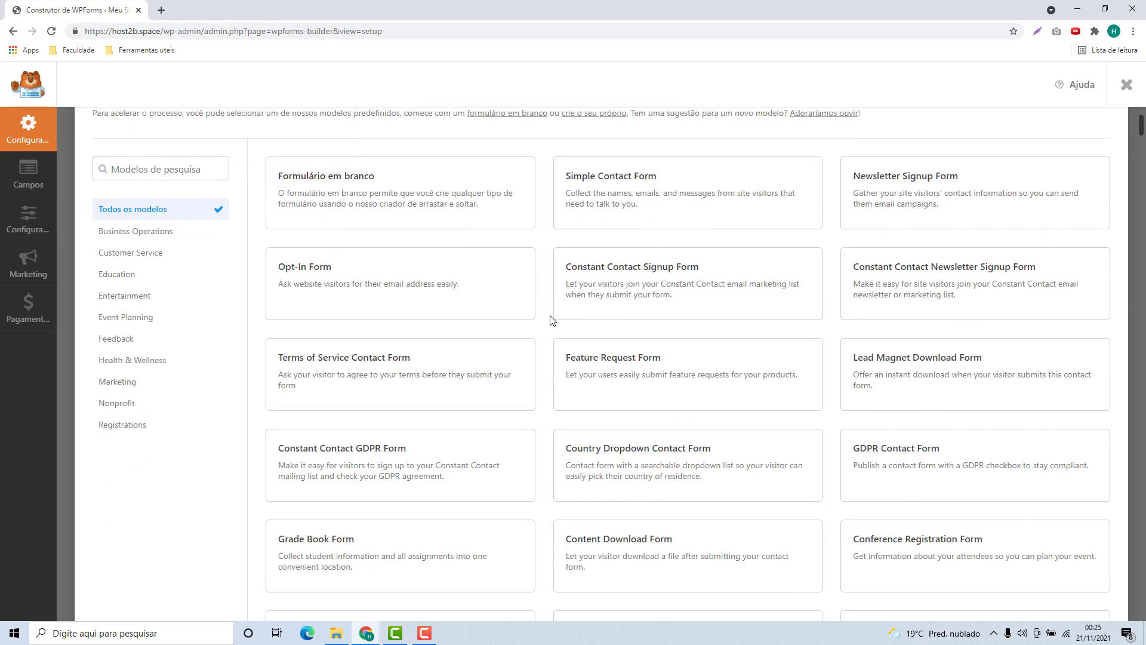
scroll(549, 318, down, 1)
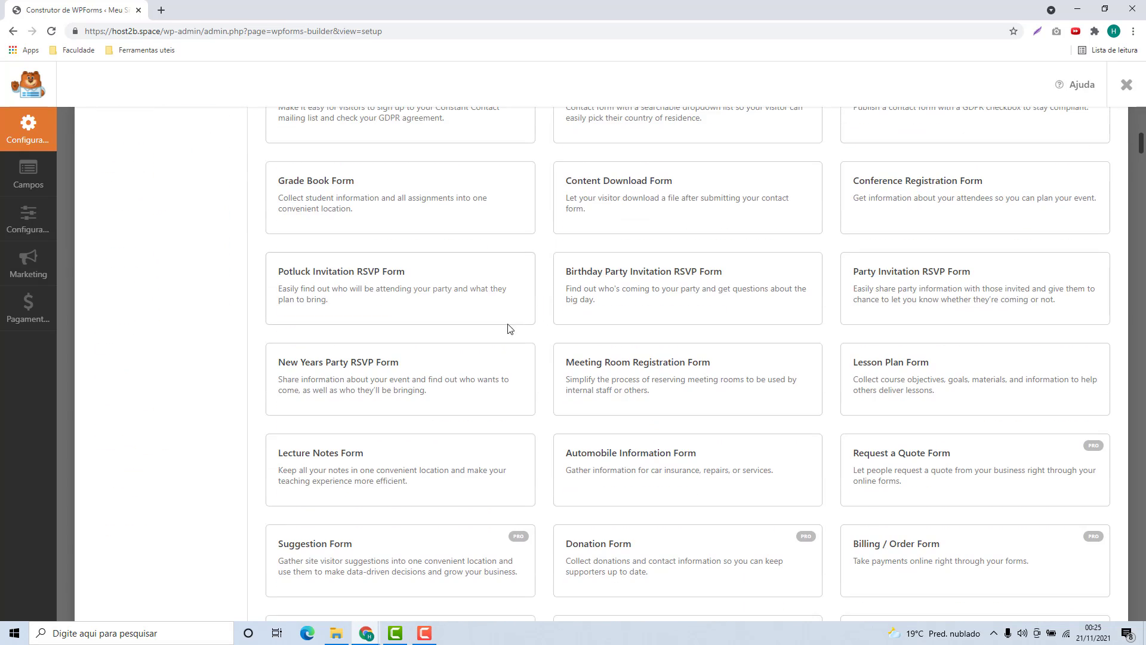
scroll(550, 397, down, 3)
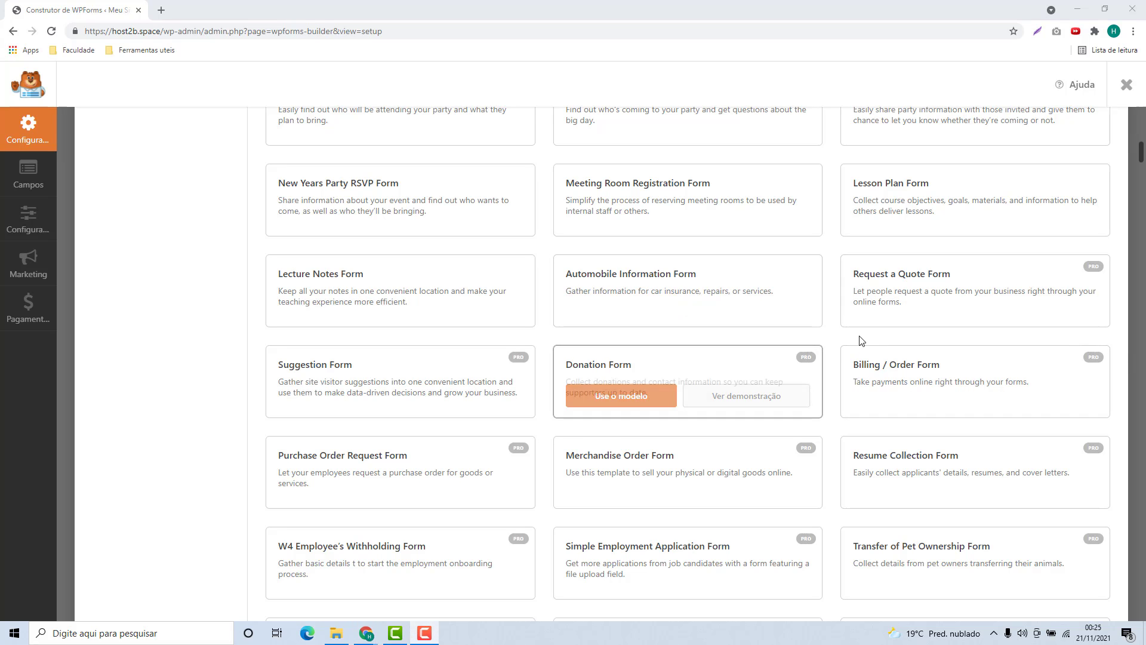
scroll(861, 341, down, 19)
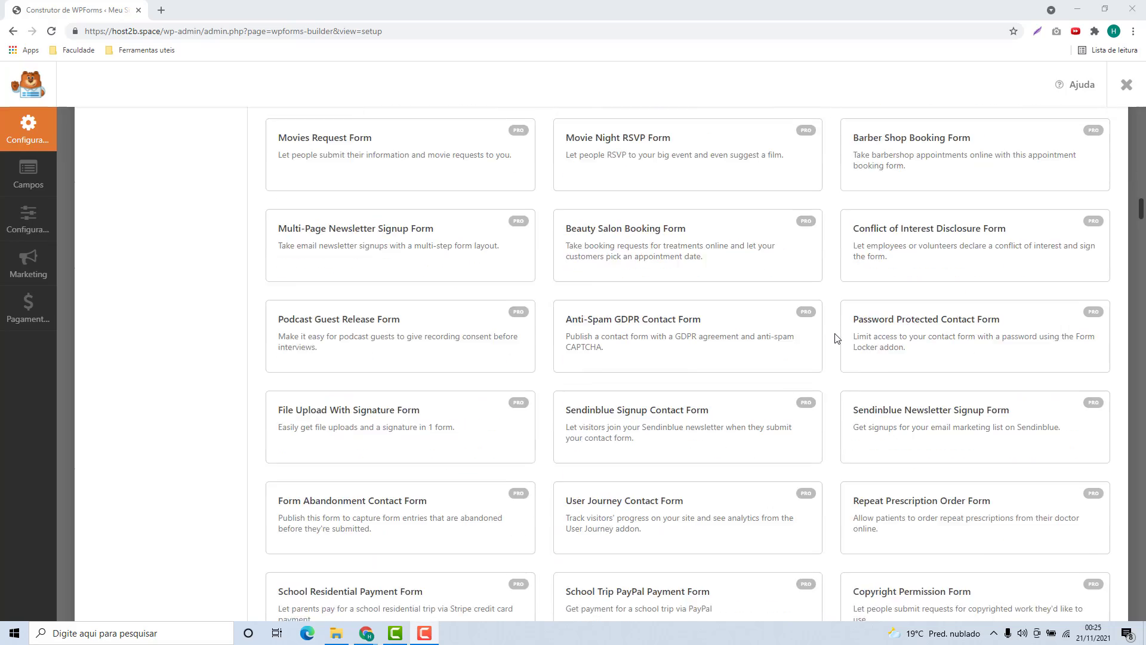
scroll(836, 338, down, 13)
scroll(836, 342, up, 2)
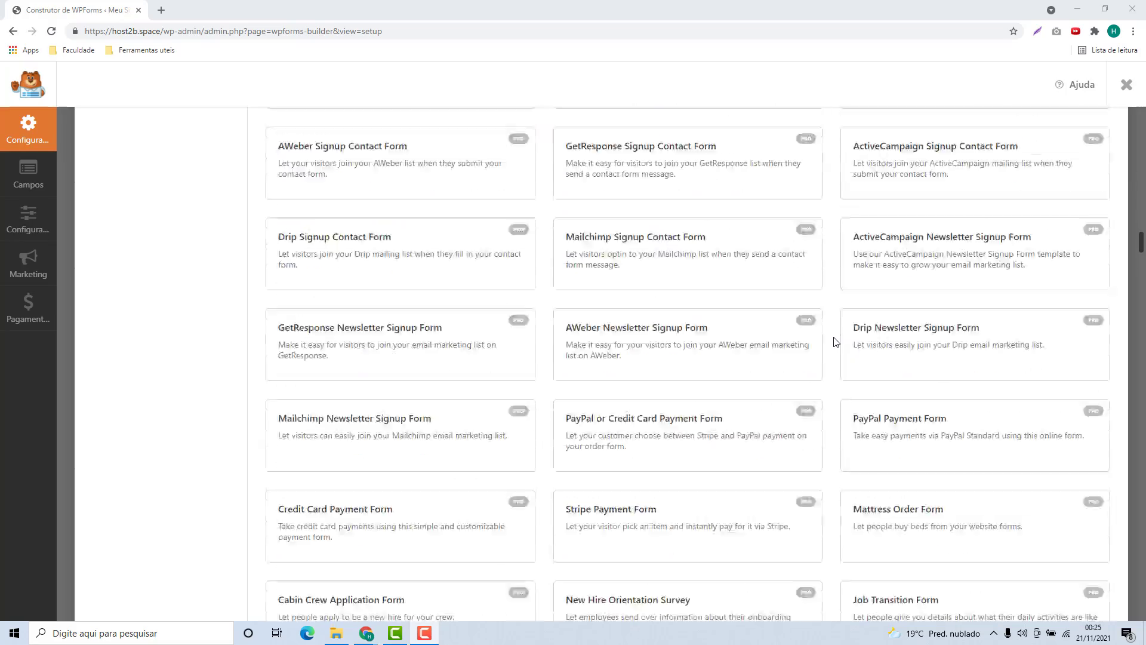
scroll(834, 342, up, 20)
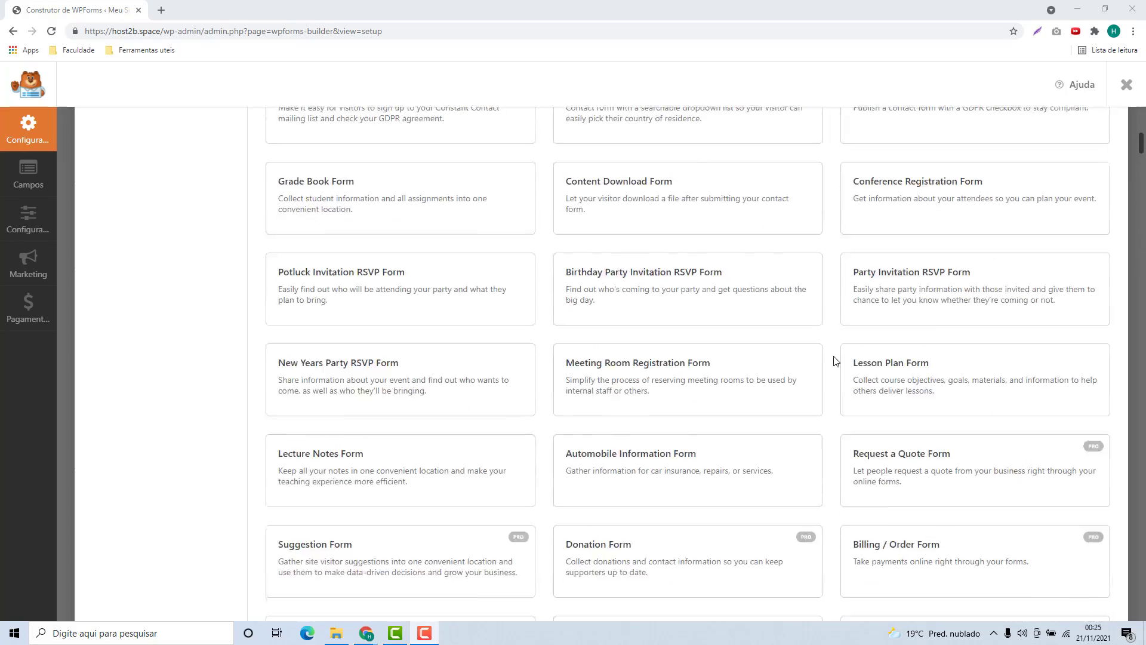
scroll(835, 360, up, 7)
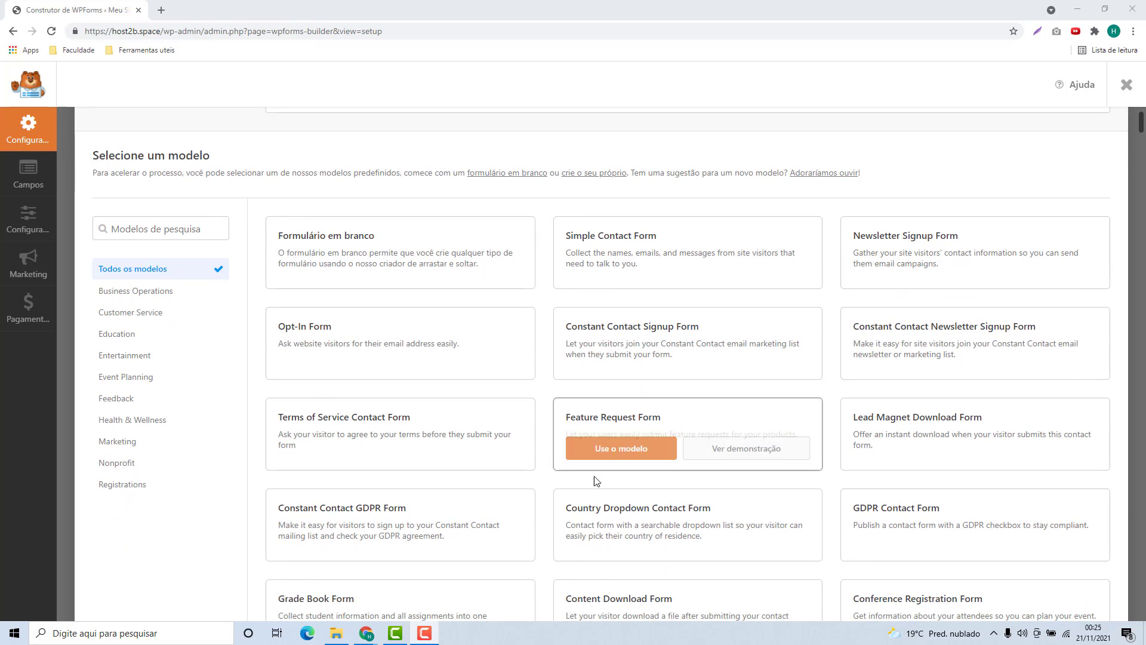
Create 'Contato com o Host2b' from the Formulário em branco template.
mouse_move(599, 249)
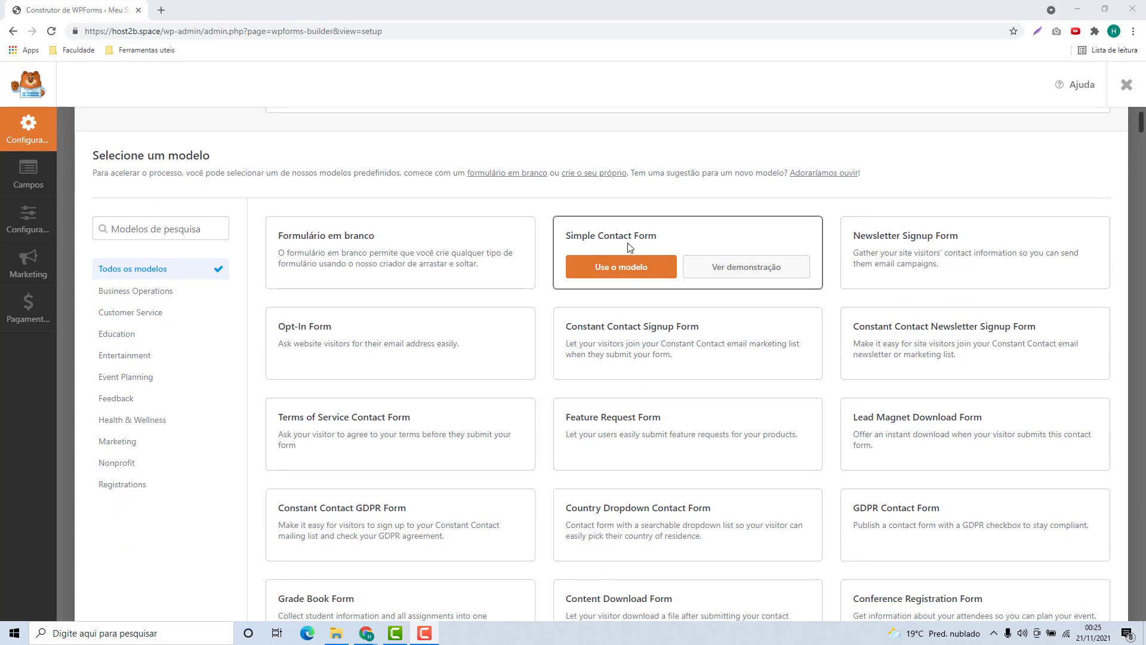
mouse_move(897, 254)
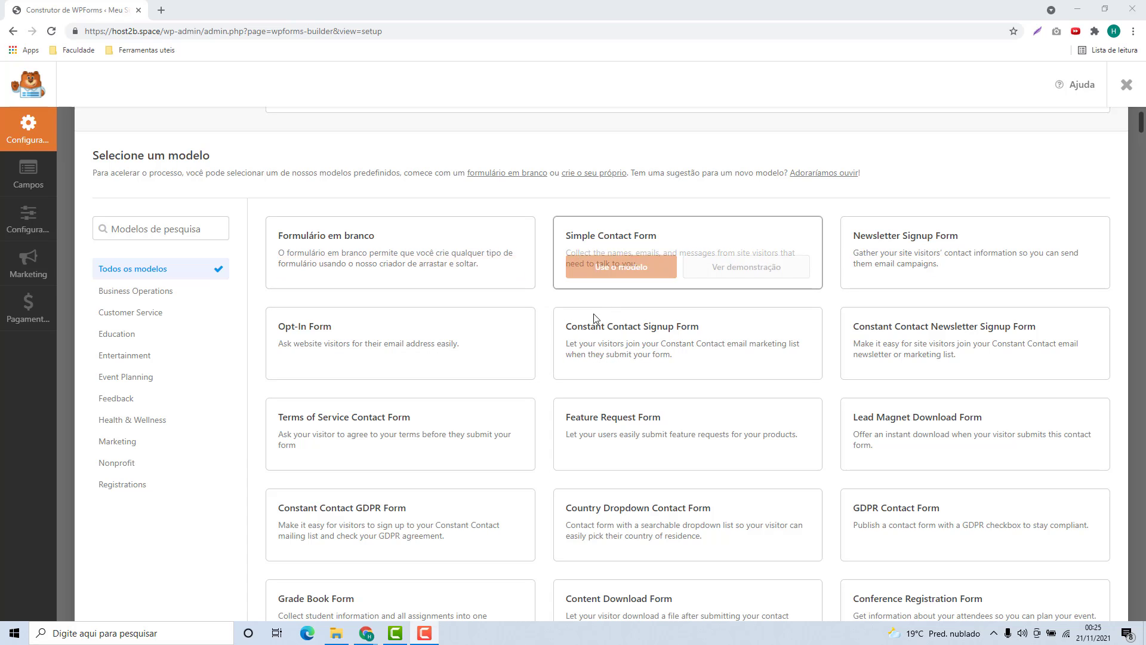
mouse_move(744, 236)
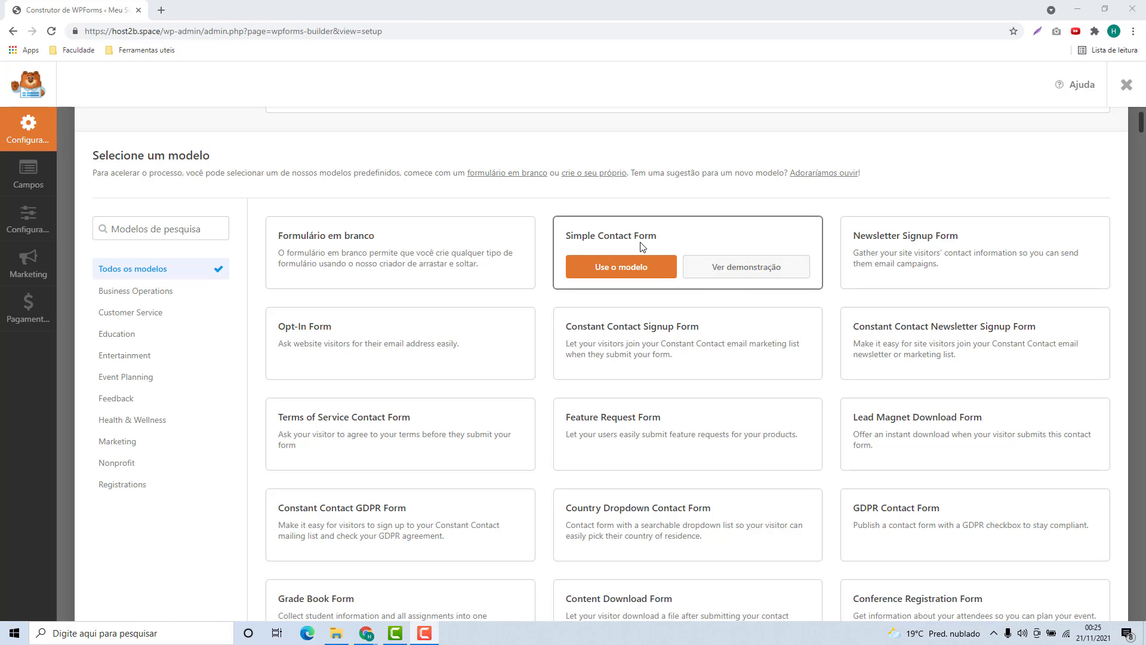
mouse_move(309, 246)
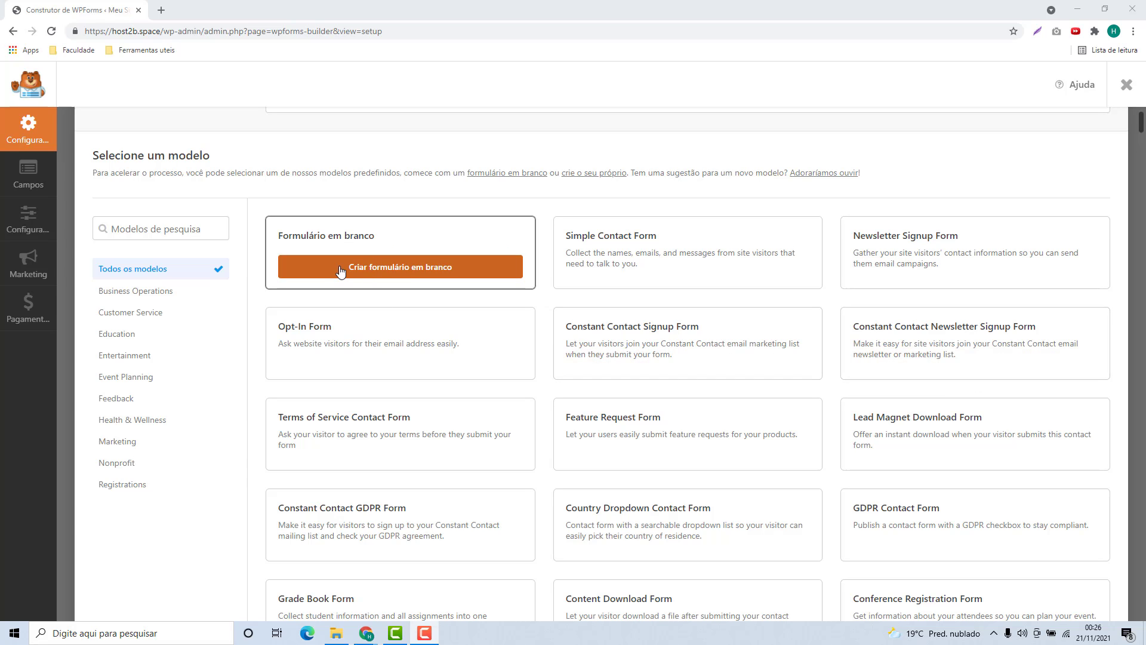
click(370, 273)
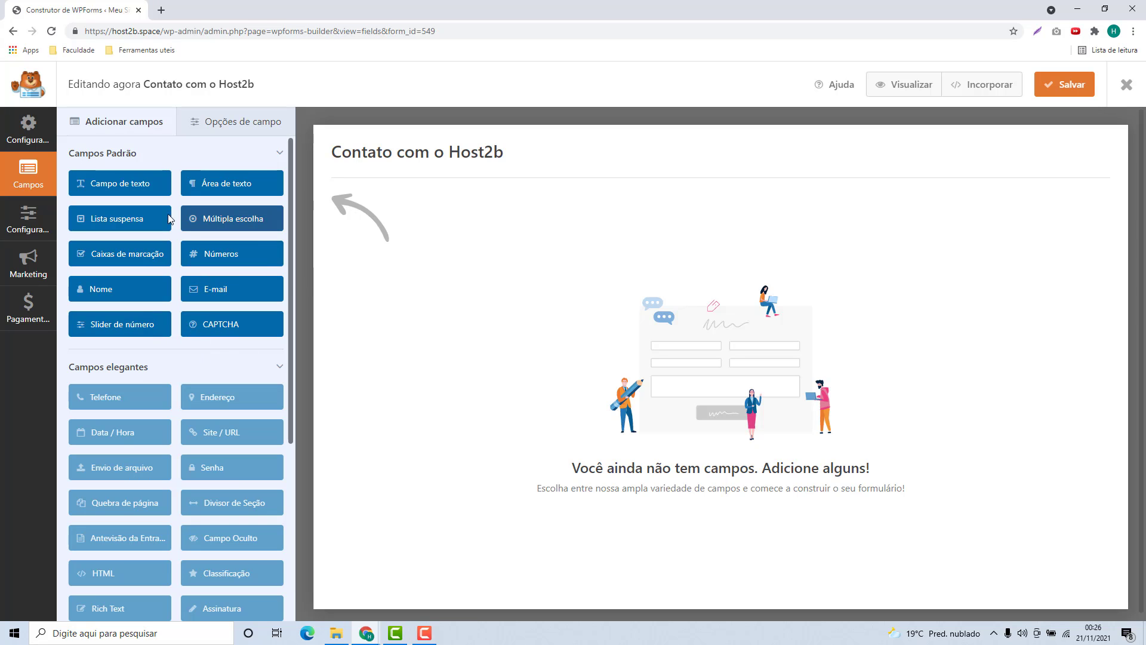
Add Nome, E-mail, Campo de texto, Área de texto and Números fields in order.
drag(311, 278, 333, 248)
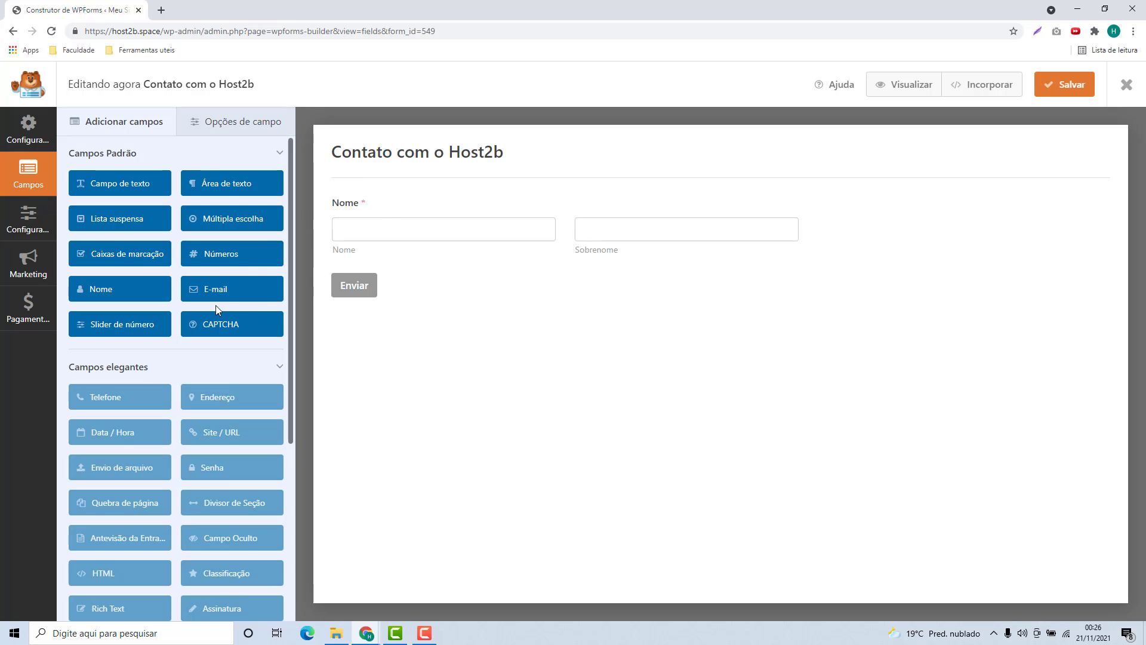
drag(224, 301, 355, 287)
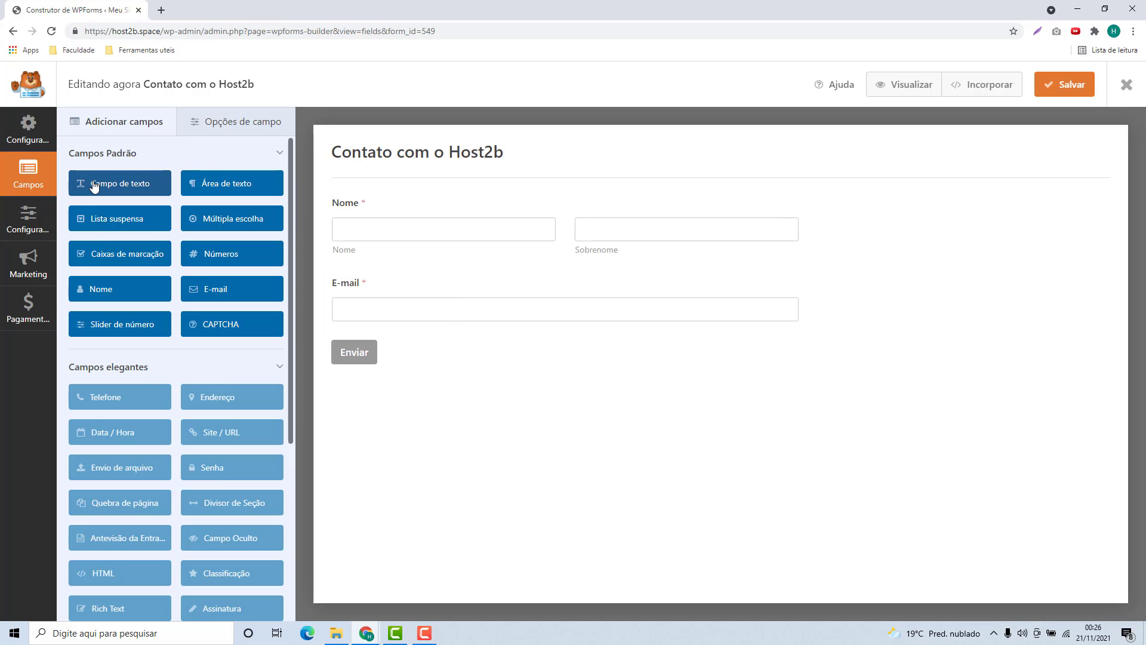
drag(94, 186, 356, 348)
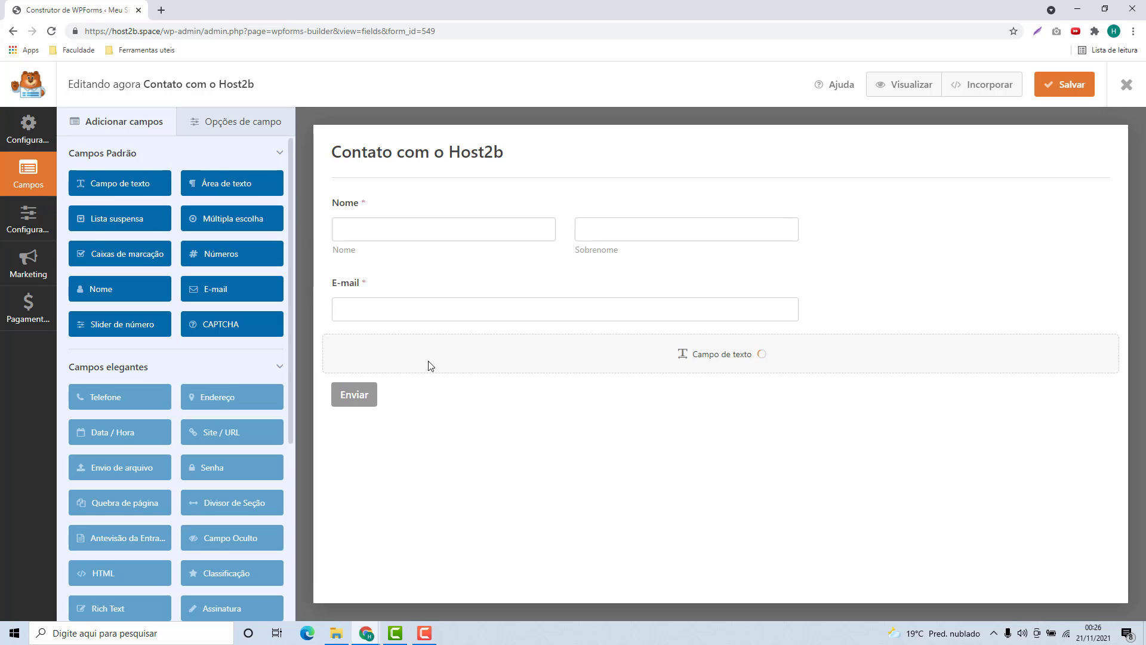
drag(197, 186, 361, 409)
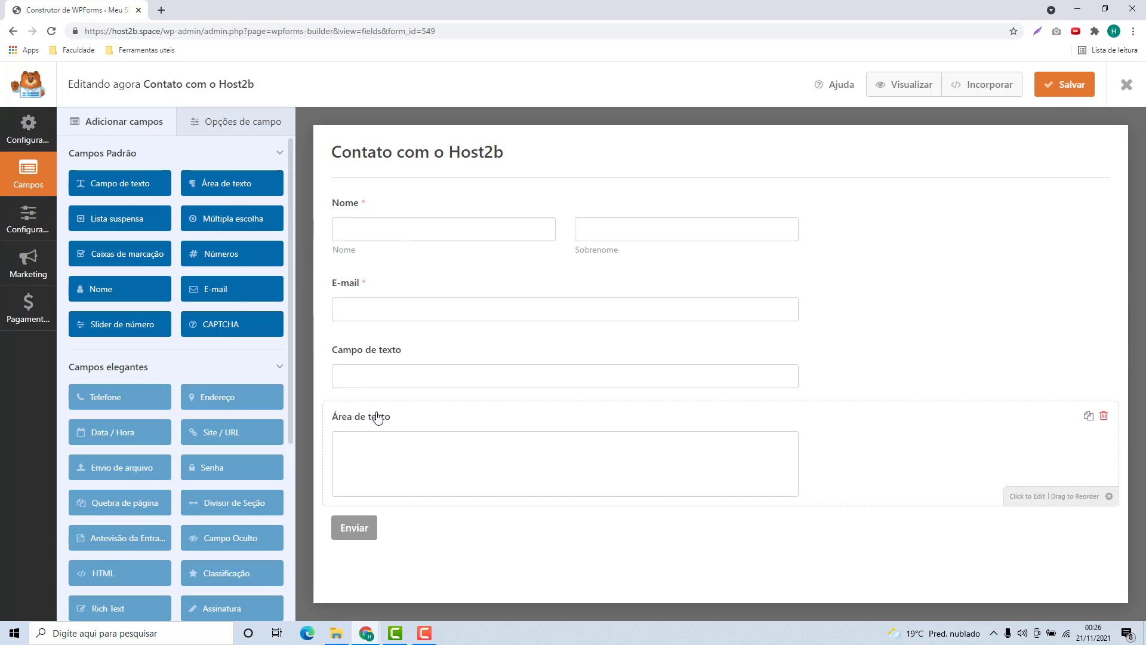
drag(212, 265, 371, 524)
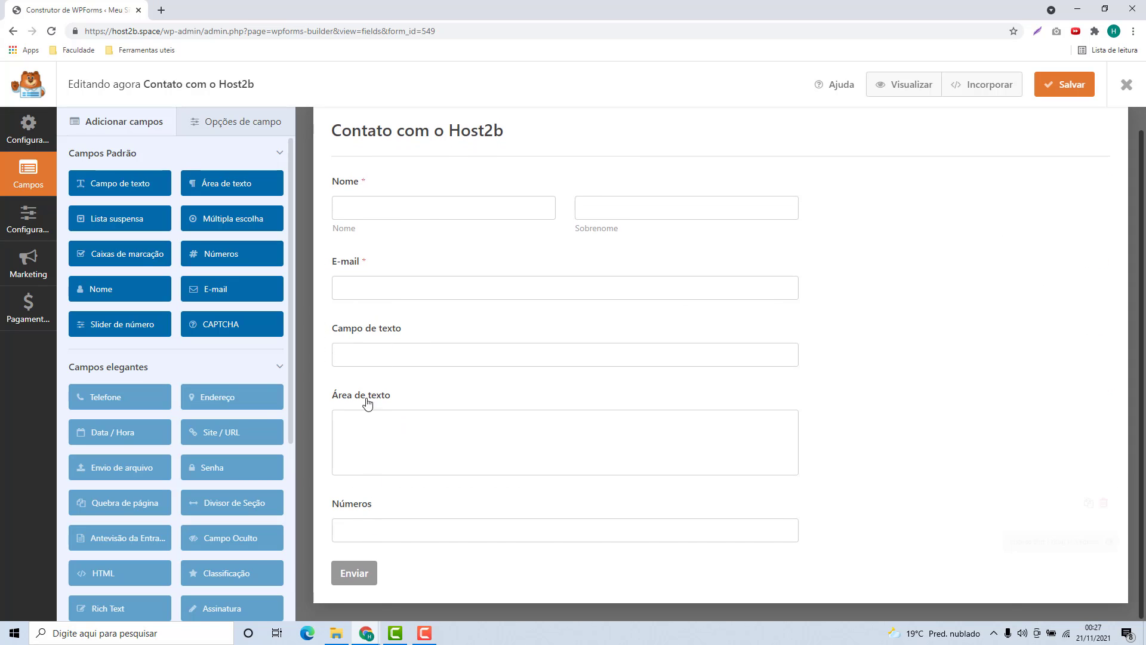
Try the Nome field's name formats and keep separate first and last name inputs.
click(390, 225)
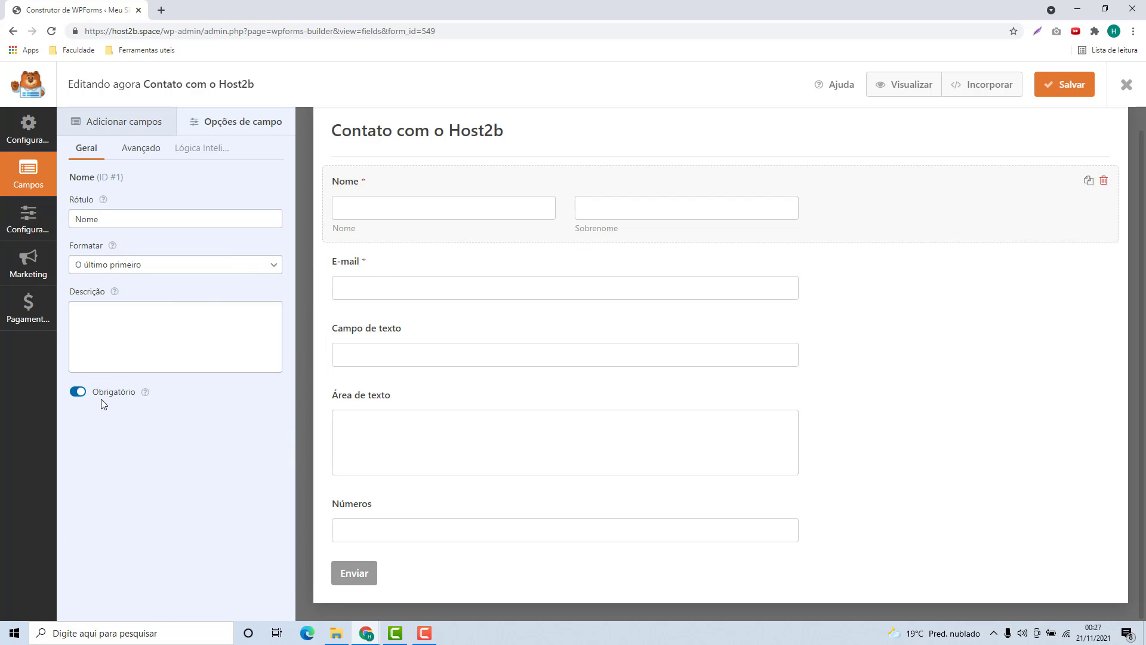
double_click(93, 218)
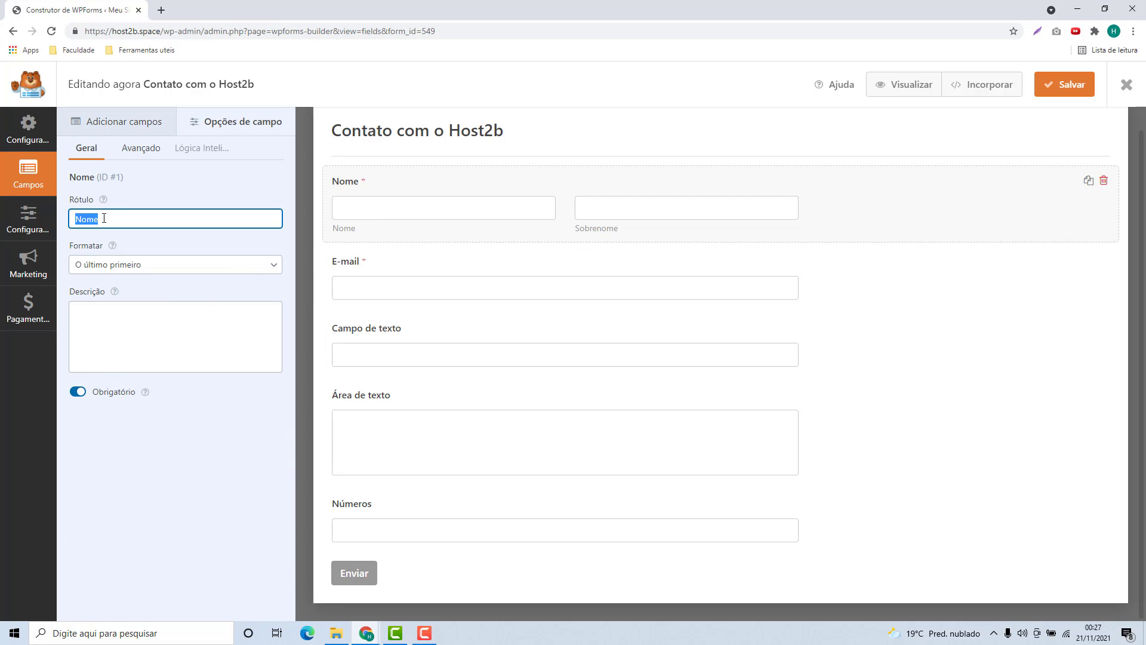
drag(67, 247, 88, 247)
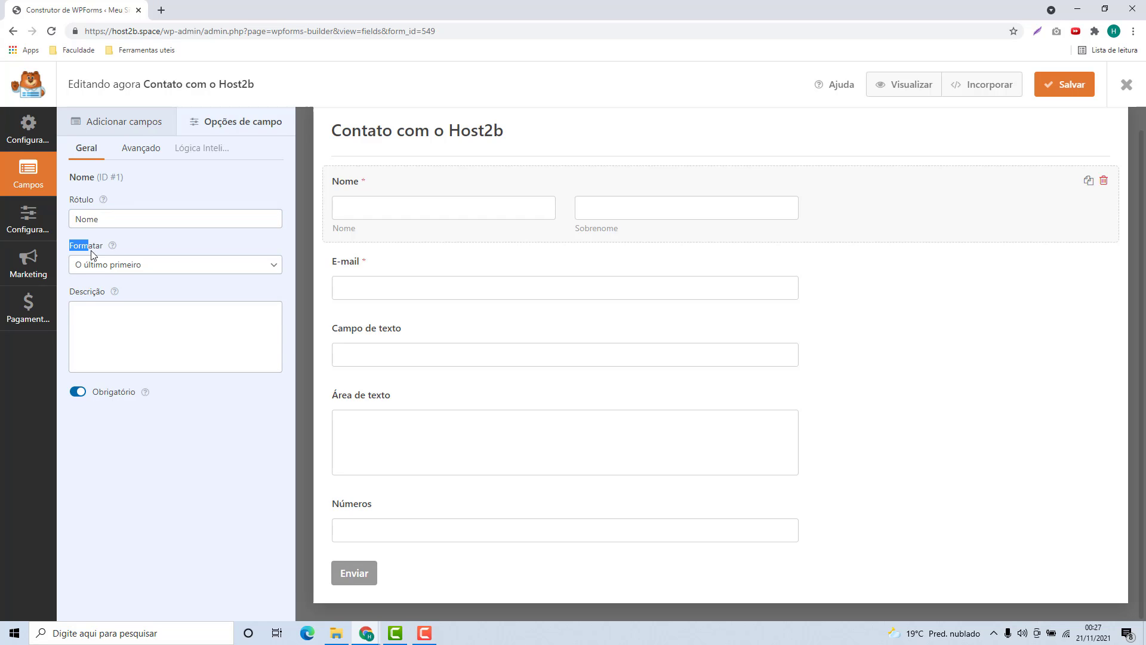
click(90, 267)
click(87, 281)
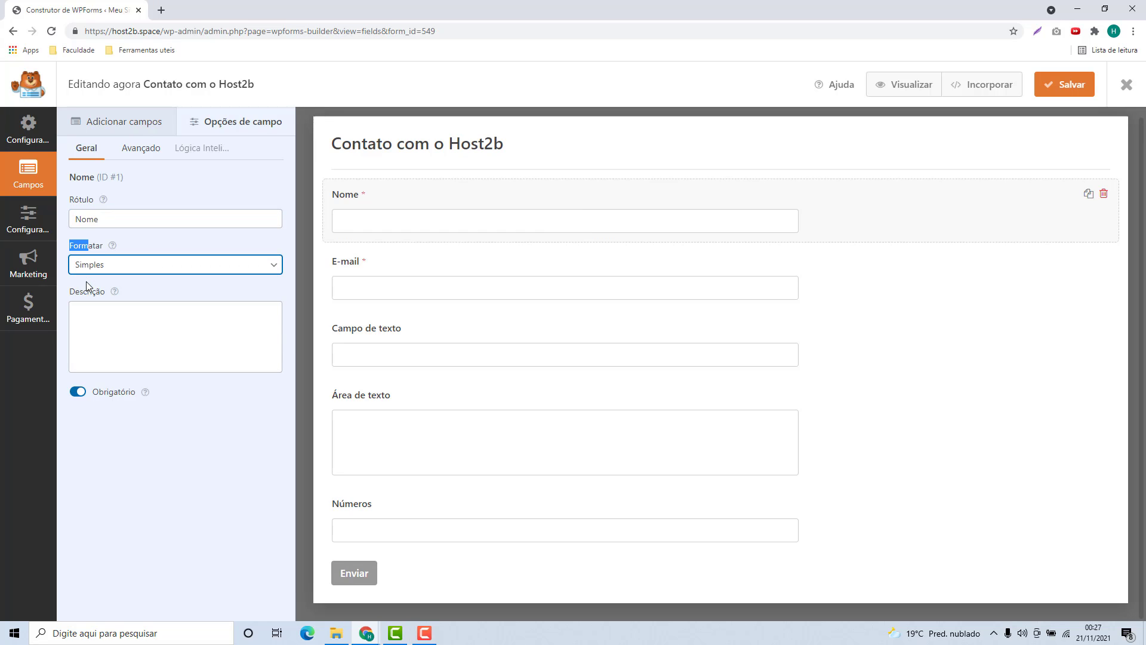
click(201, 266)
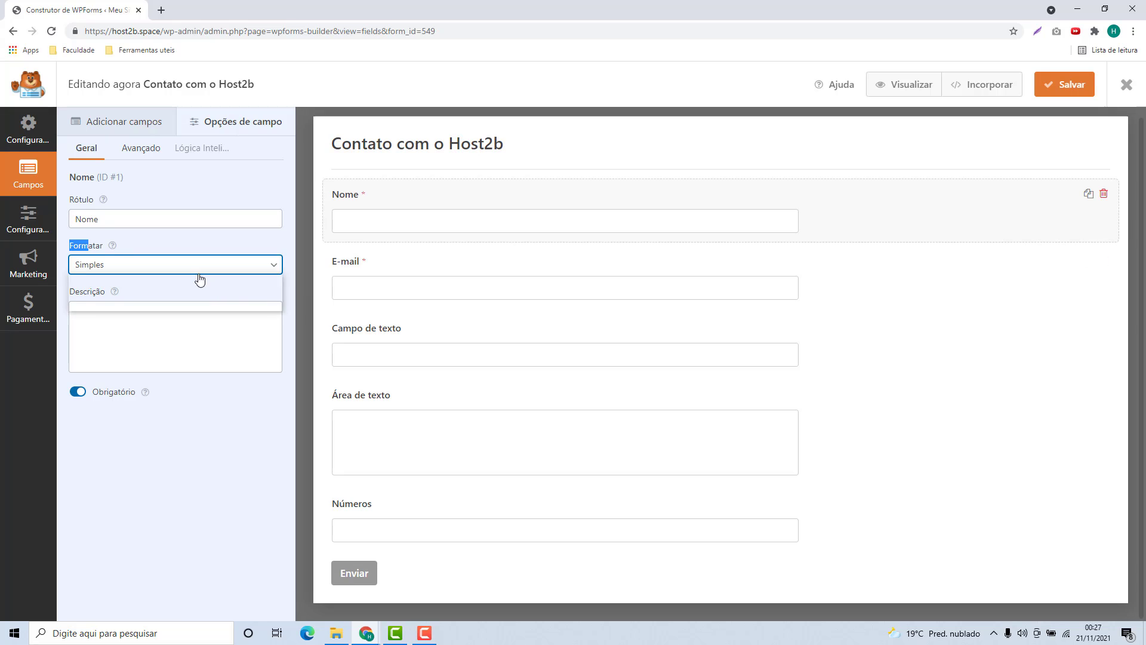
click(172, 304)
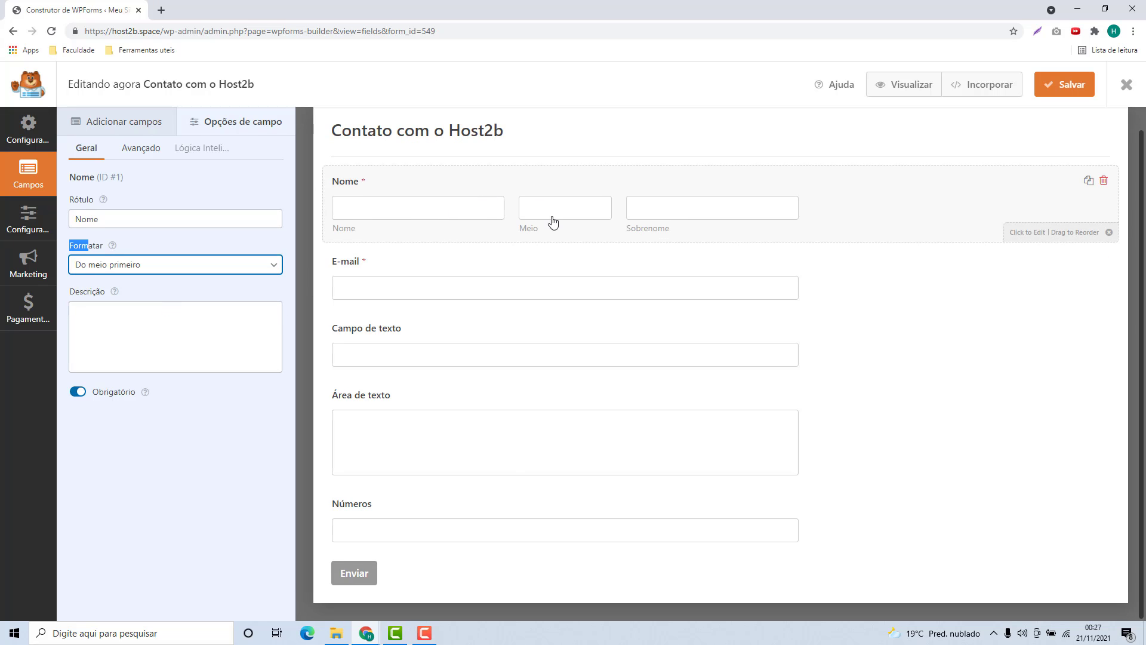
click(181, 269)
click(141, 292)
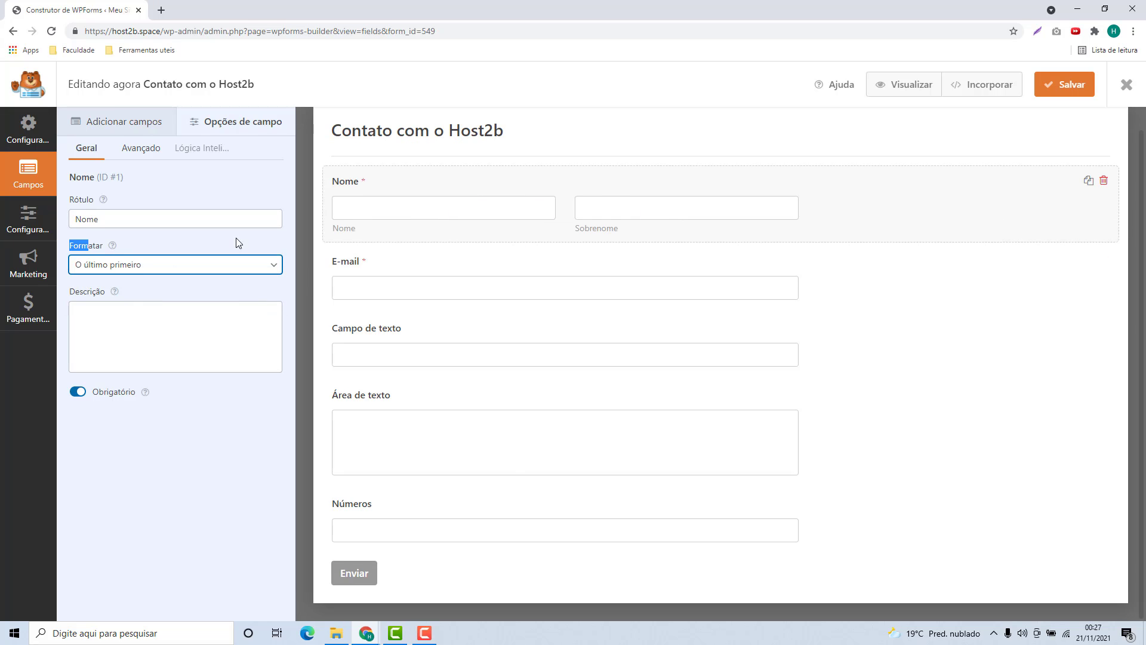
Give Nome the description 'Digitei seu Nome completo aqui' and keep it required.
click(144, 339)
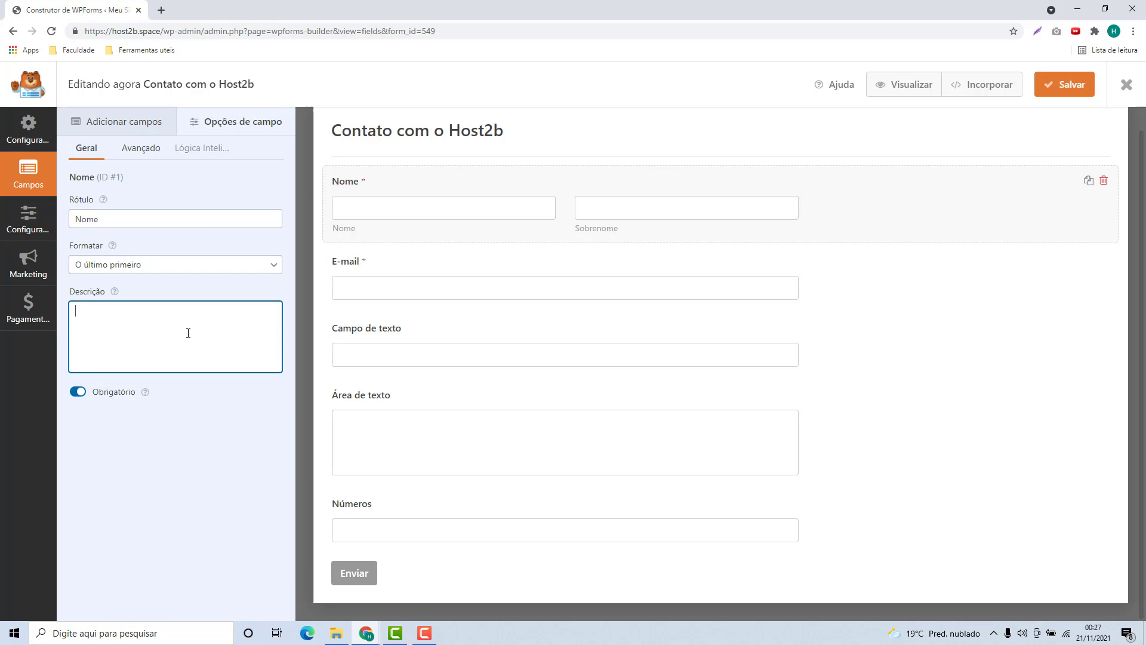
text(Digitei)
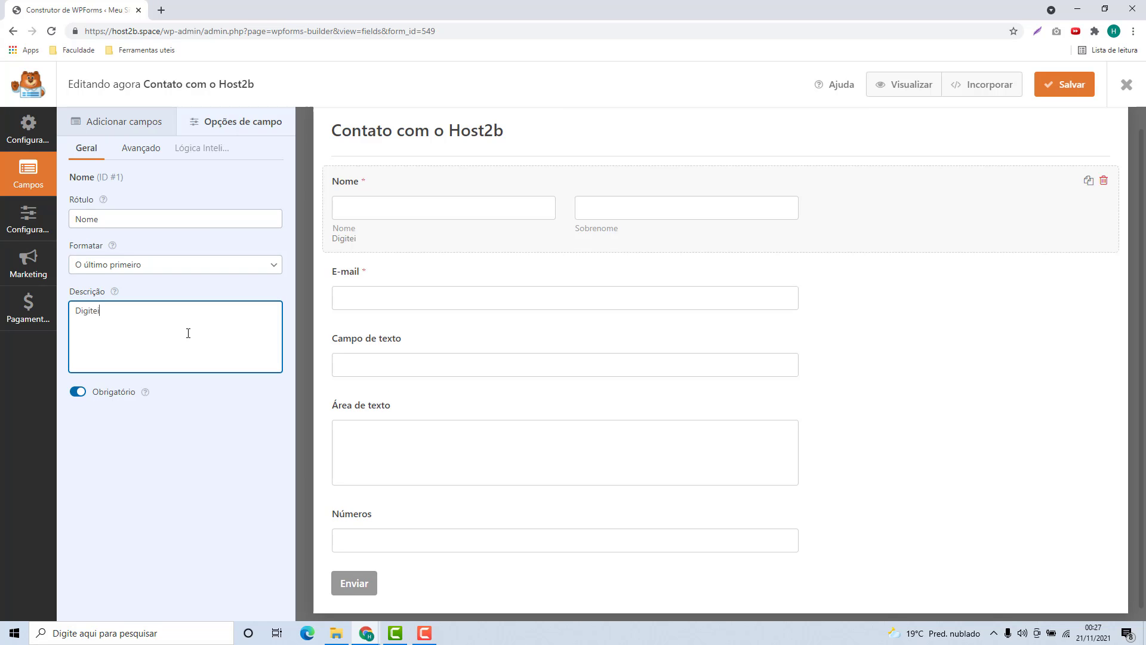
text(completo aqui)
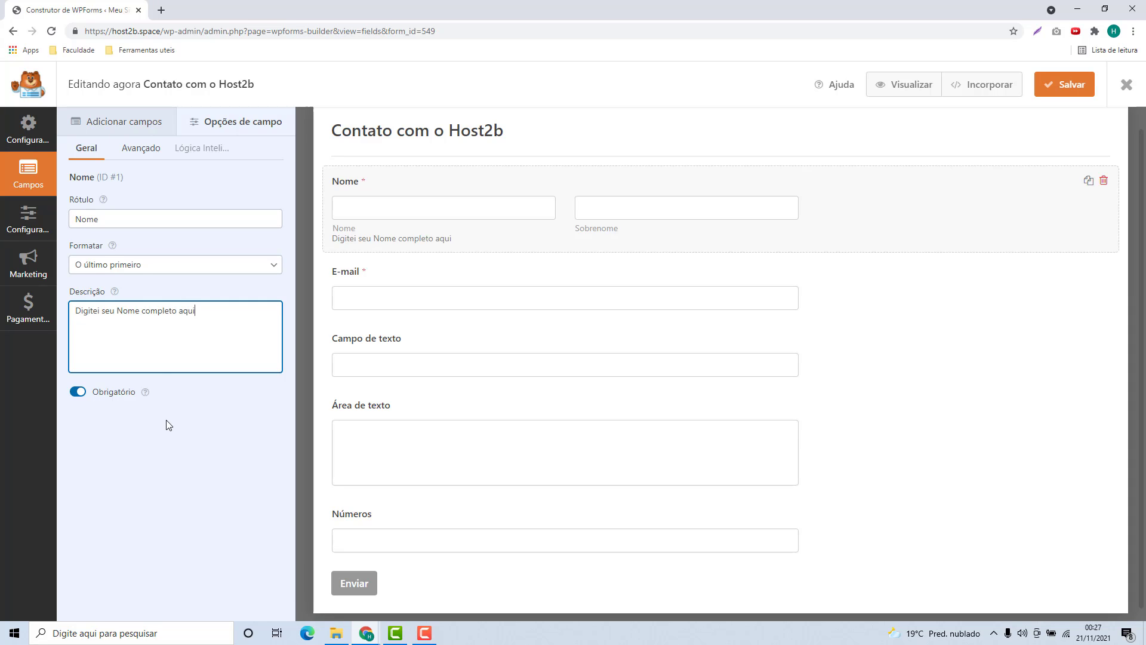
click(75, 393)
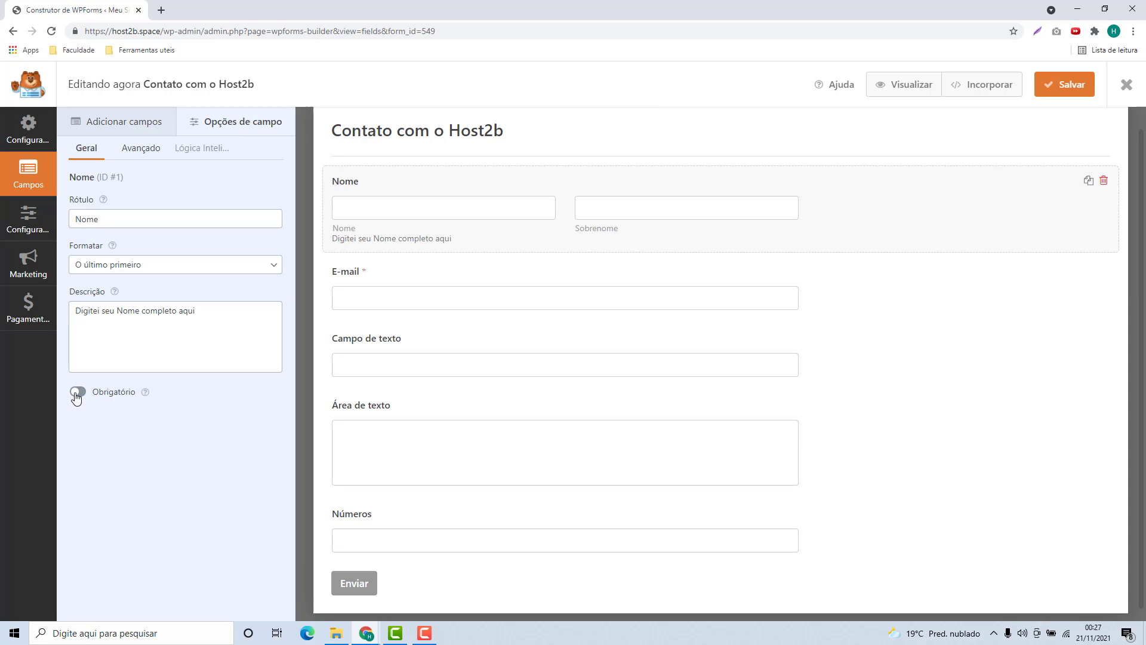
click(77, 395)
click(76, 395)
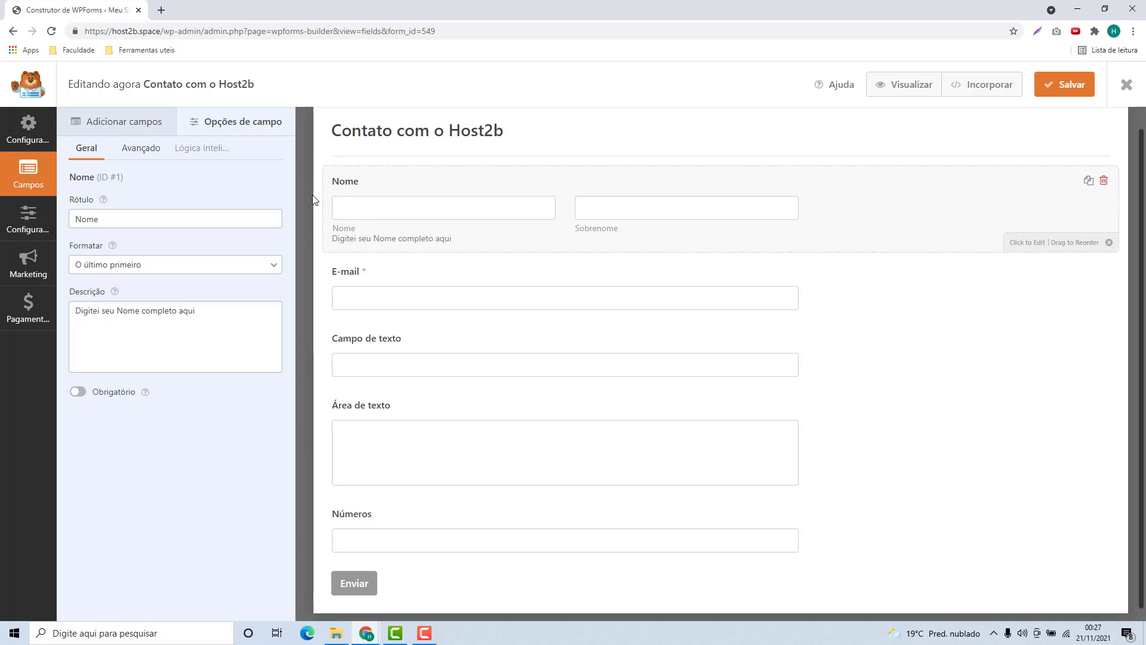
click(79, 396)
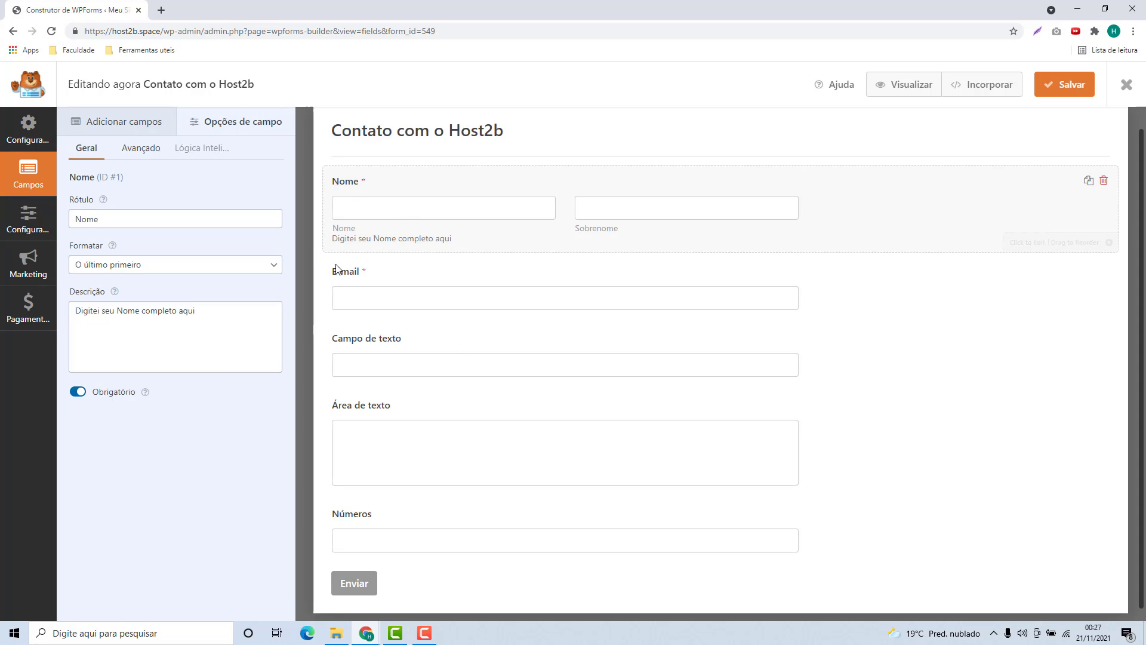
Review the E-mail and Campo de texto labels and descriptions, leaving them unchanged.
click(375, 291)
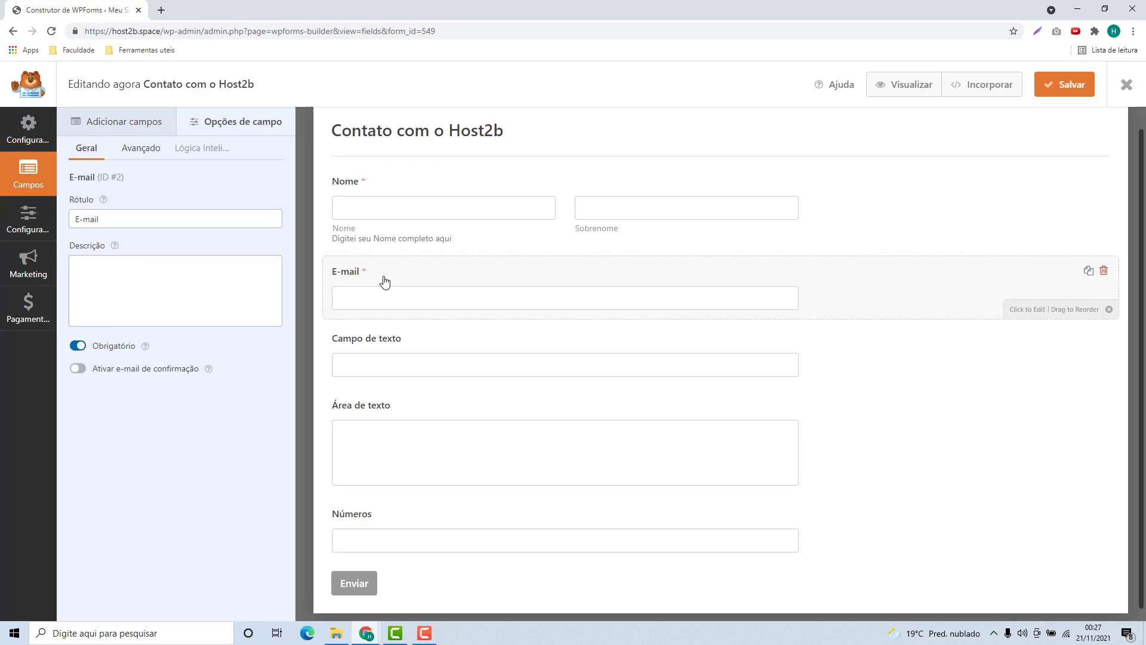
click(151, 225)
click(143, 258)
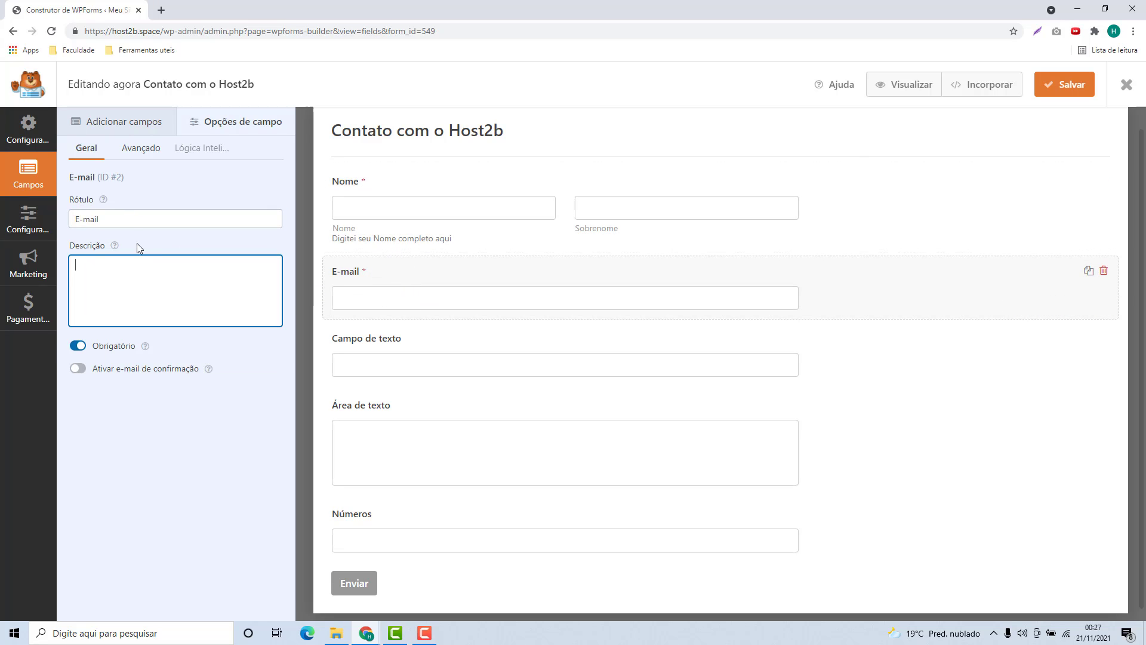
click(136, 221)
click(156, 292)
click(359, 366)
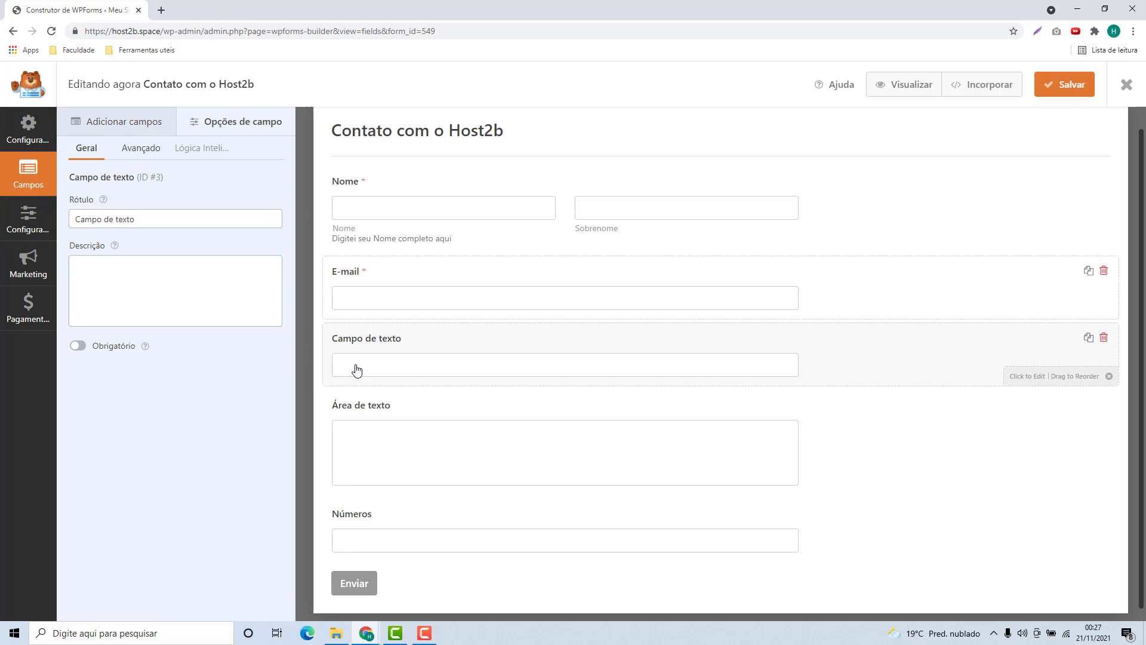
click(67, 218)
triple_click(67, 218)
key(End)
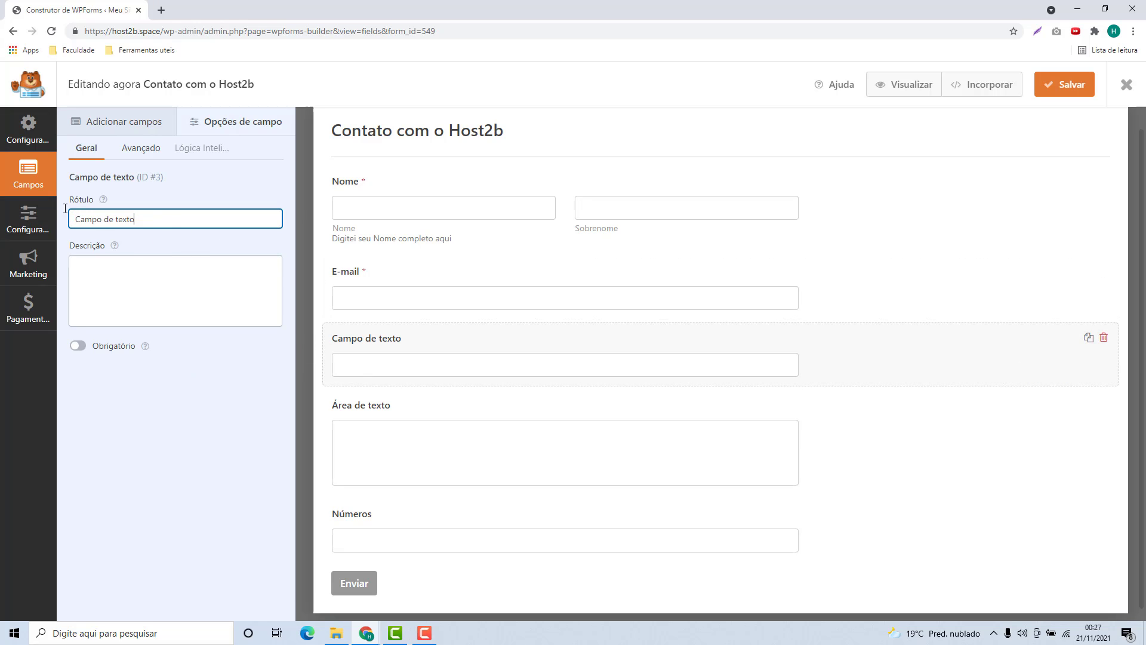
click(115, 280)
Check each field's settings in turn, then return to the Adicionar campos list.
click(412, 451)
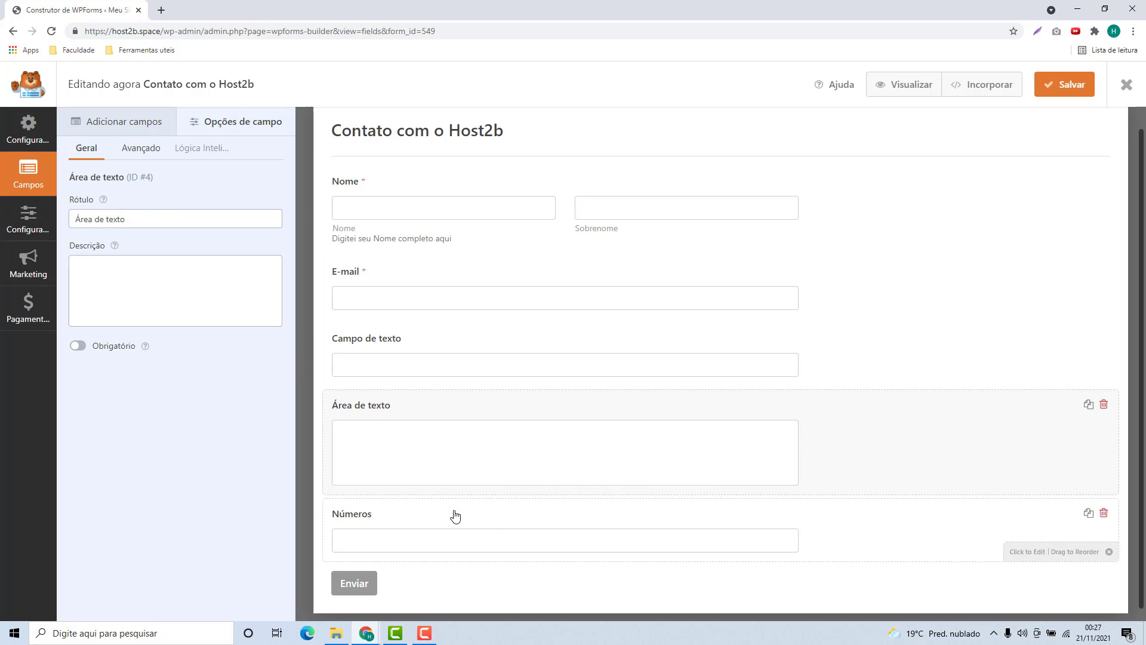
scroll(420, 458, up, 1)
click(421, 390)
click(413, 305)
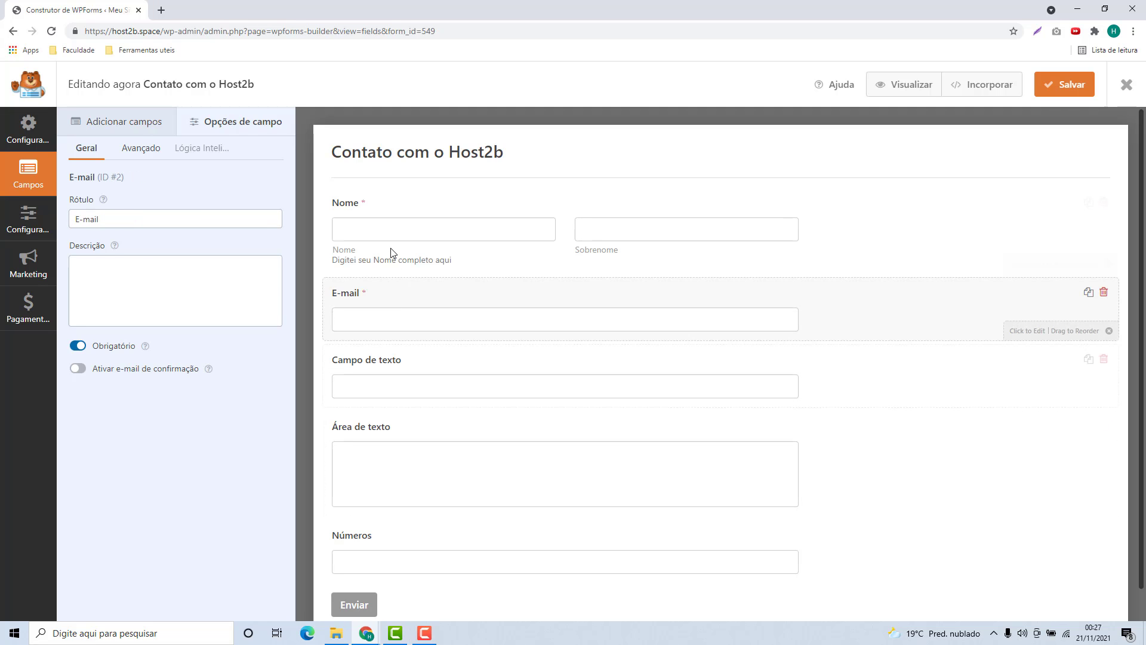
click(399, 266)
click(393, 316)
click(394, 382)
click(401, 454)
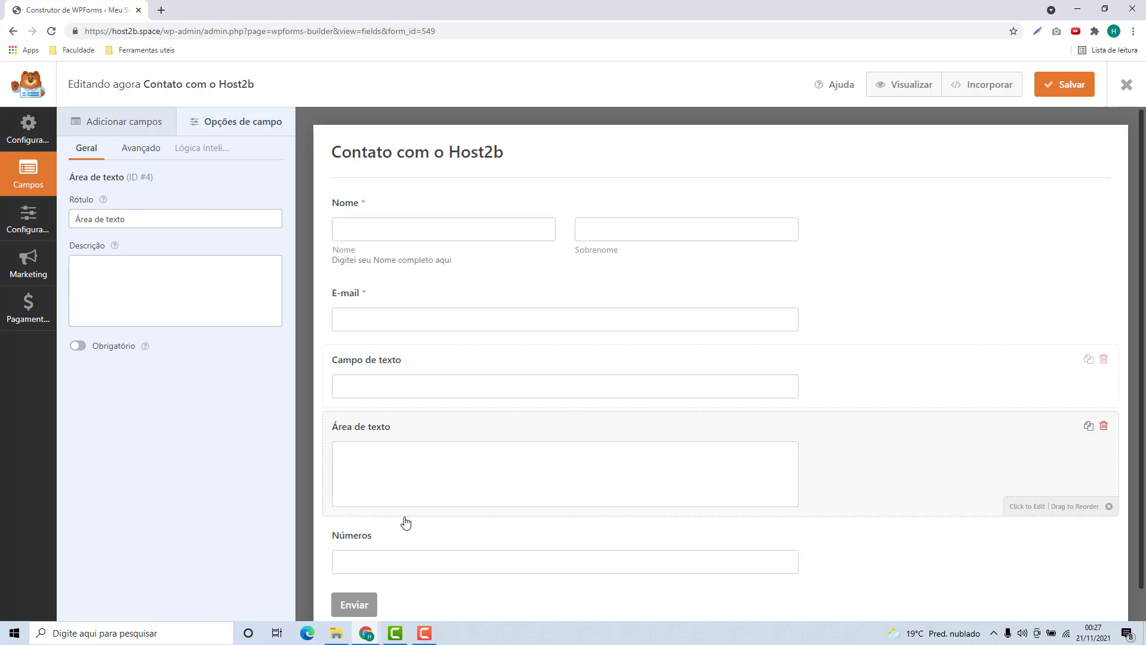
click(414, 541)
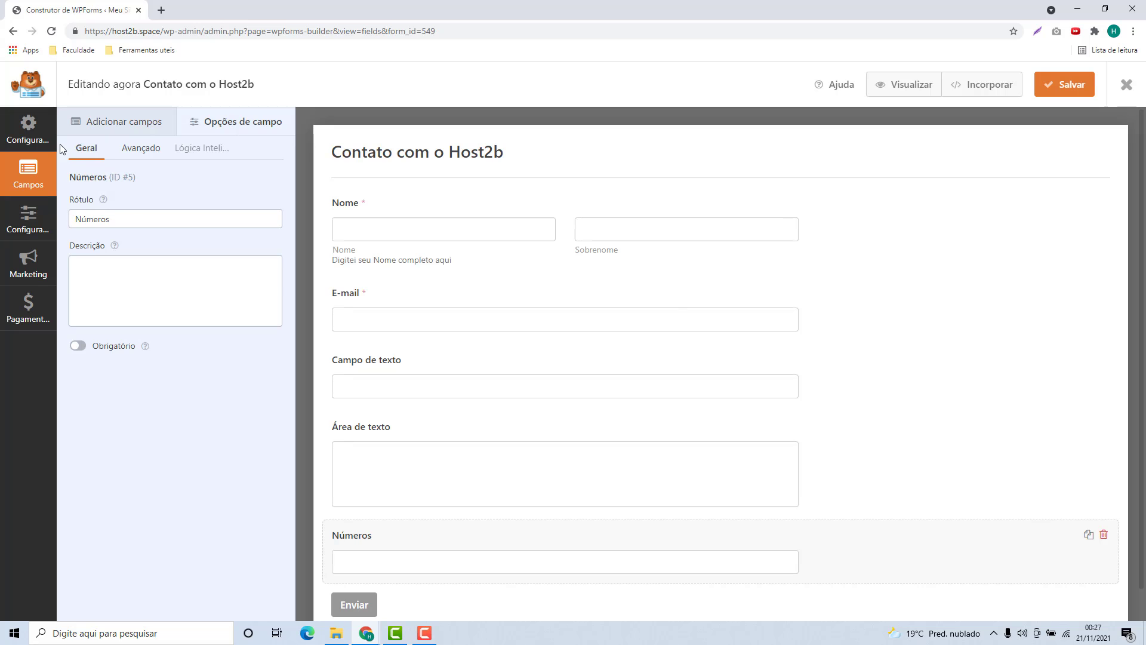
click(118, 127)
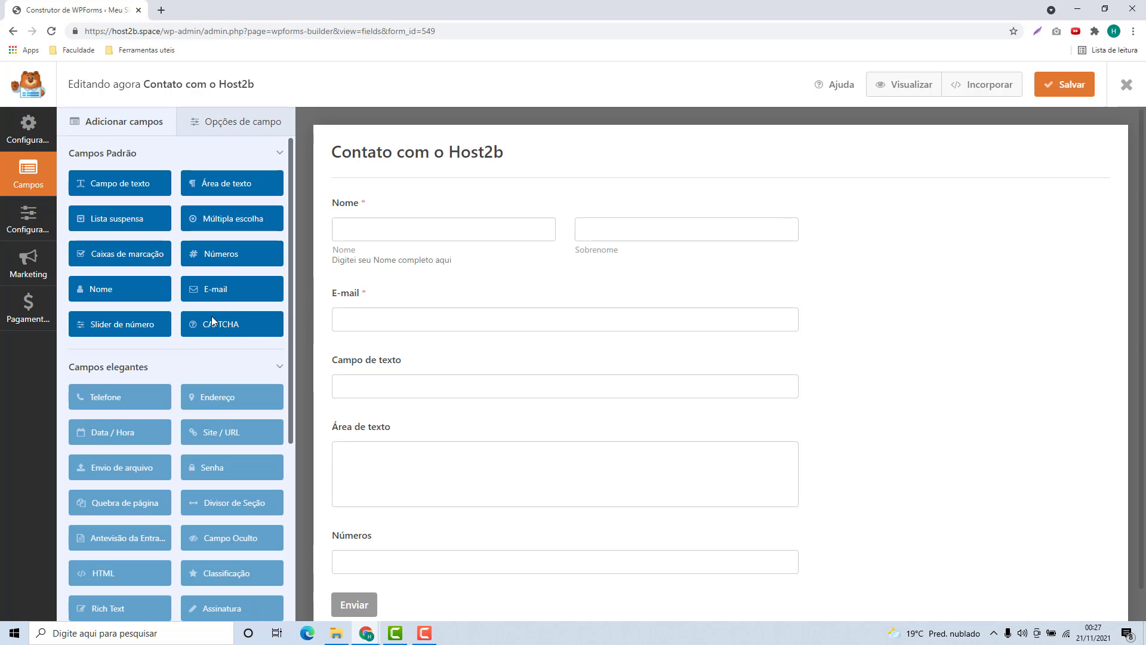
Add another E-mail field at the bottom and dismiss the CAPTCHA warning.
click(212, 332)
drag(225, 289, 358, 276)
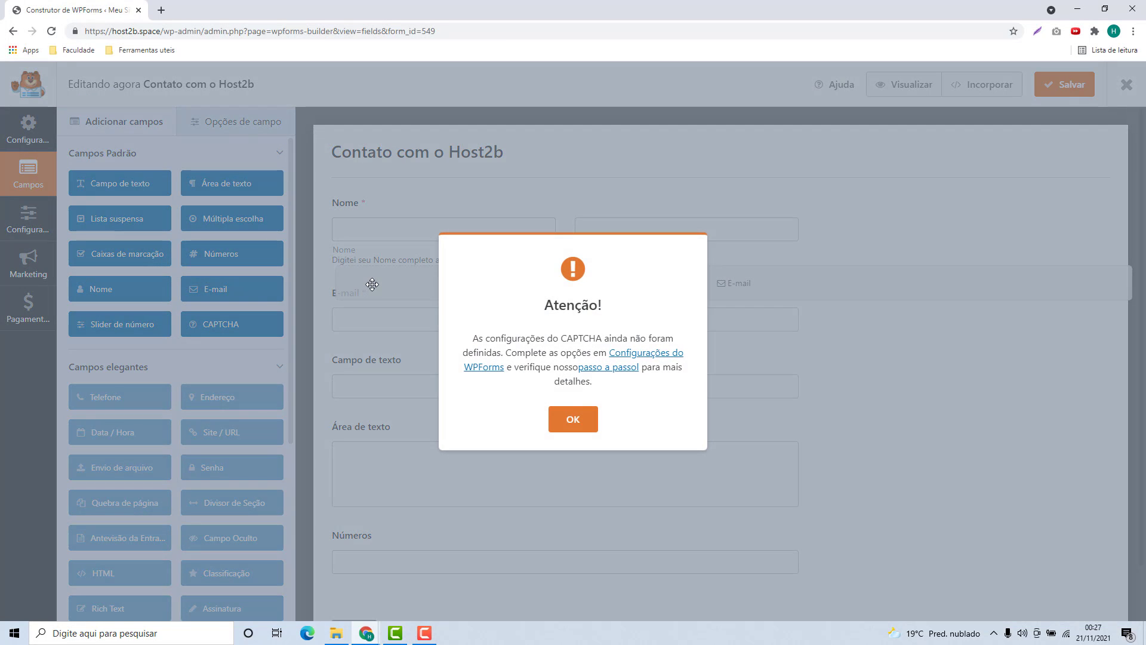
click(573, 420)
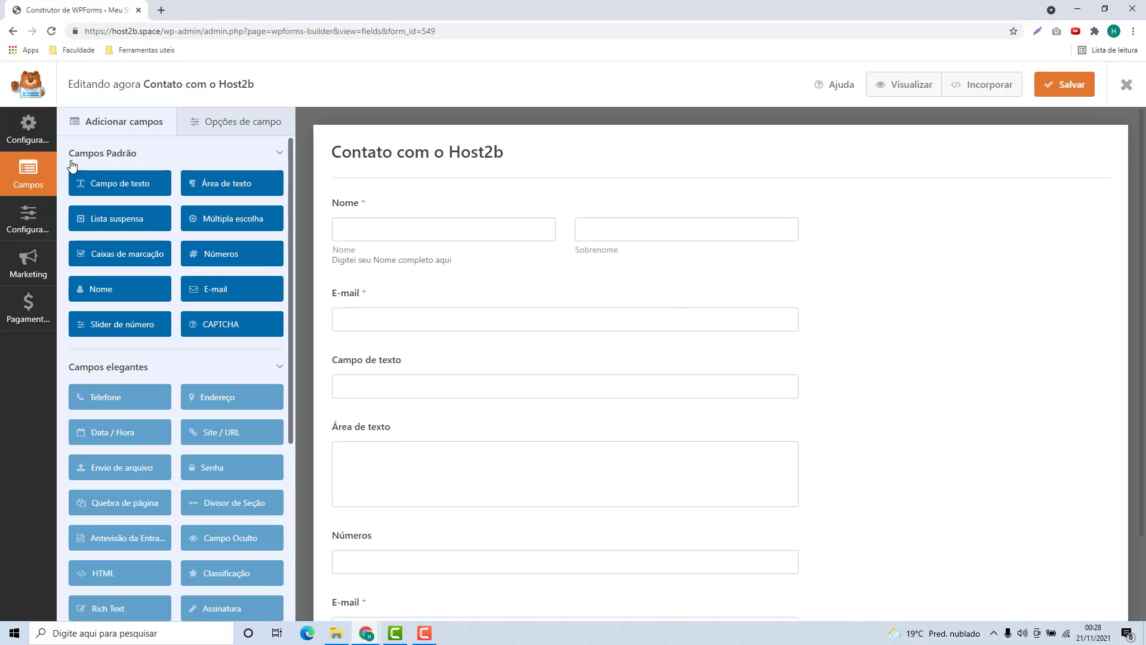
Apply the Simple Contact Form template, confirming replacement of the existing fields.
click(25, 142)
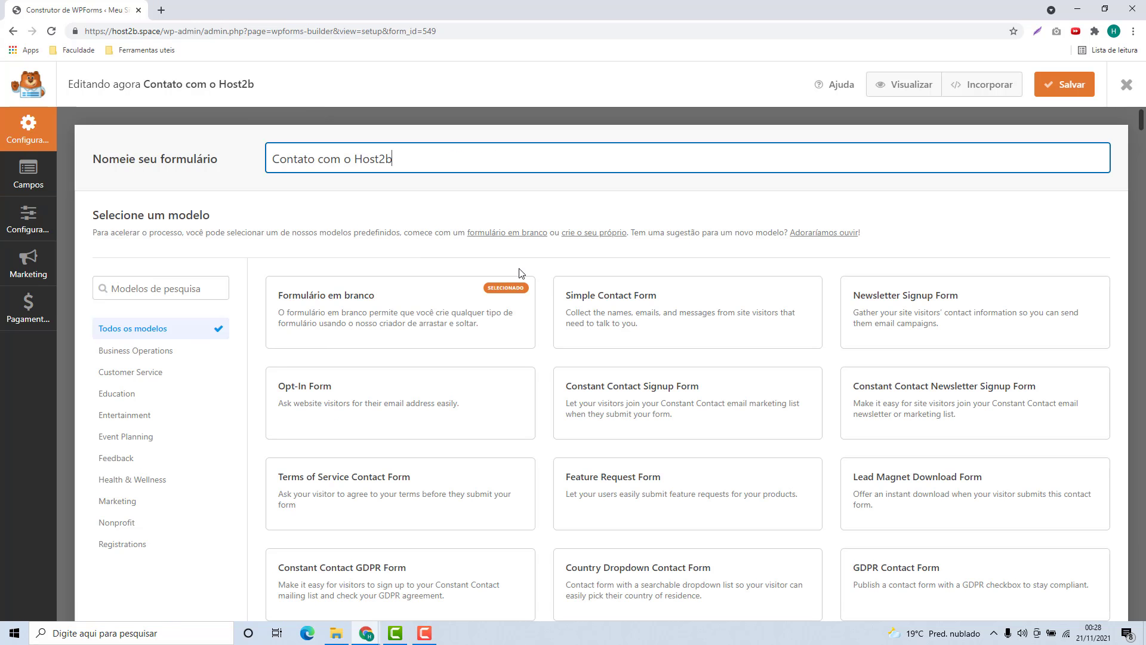
mouse_move(583, 301)
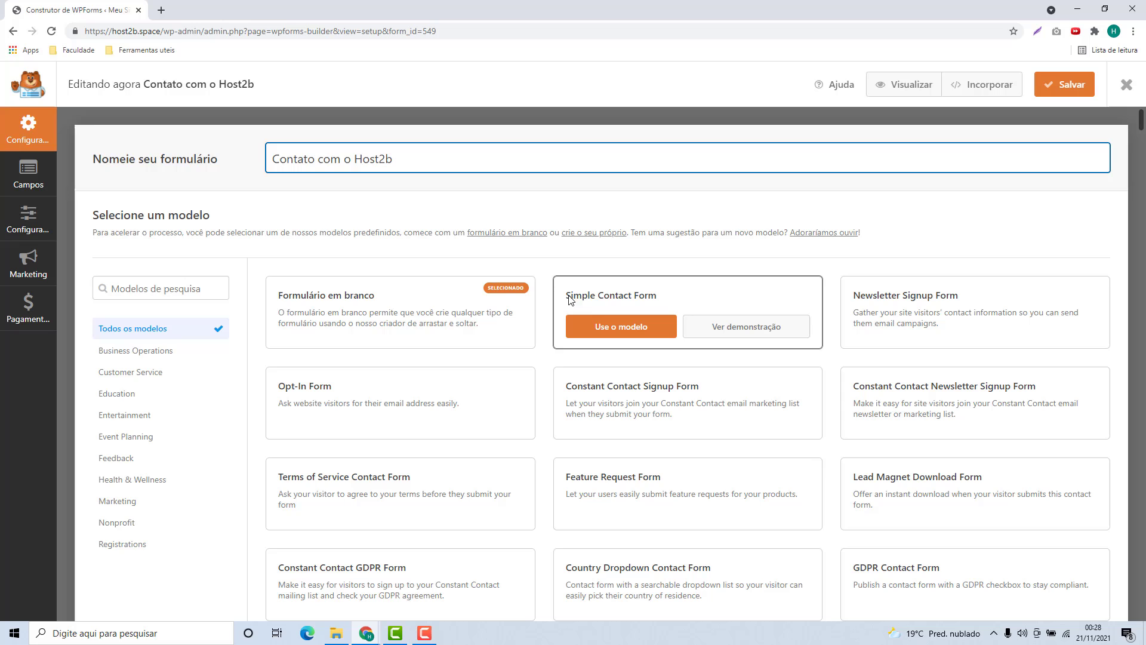
click(619, 332)
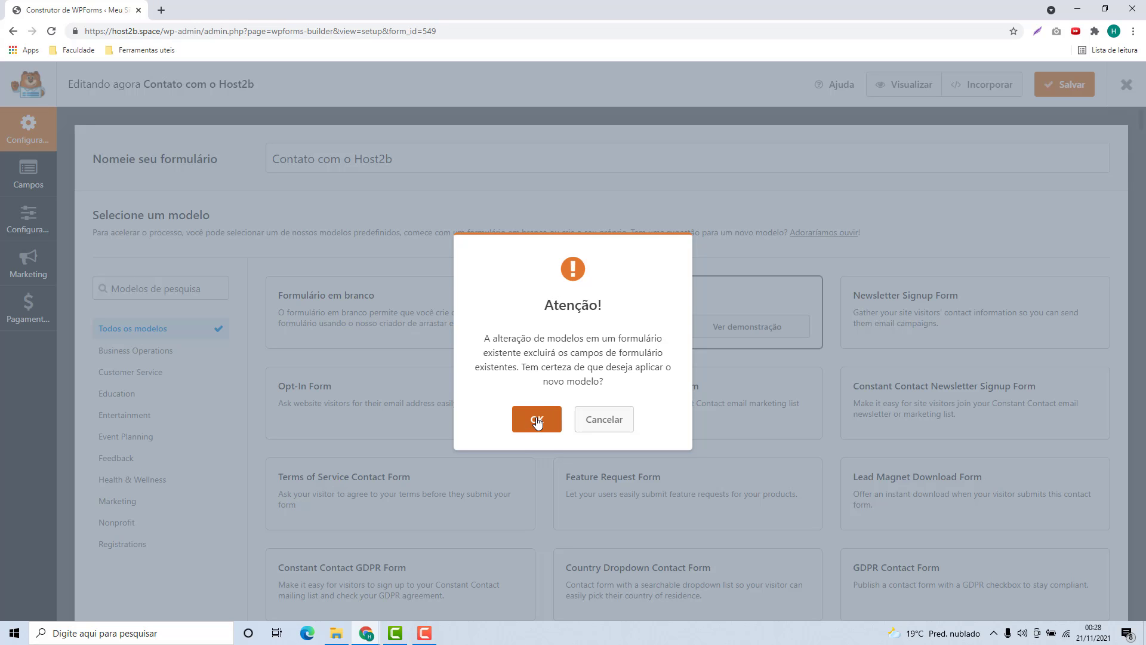
click(536, 421)
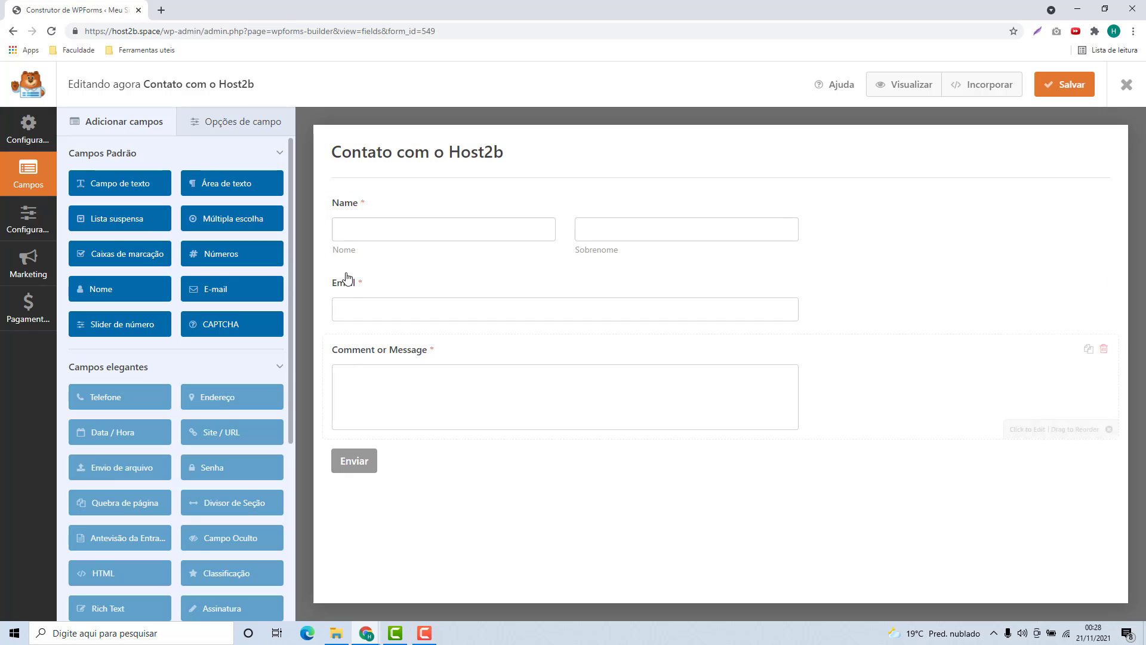
Relabel the Name field as 'Nome'.
click(357, 210)
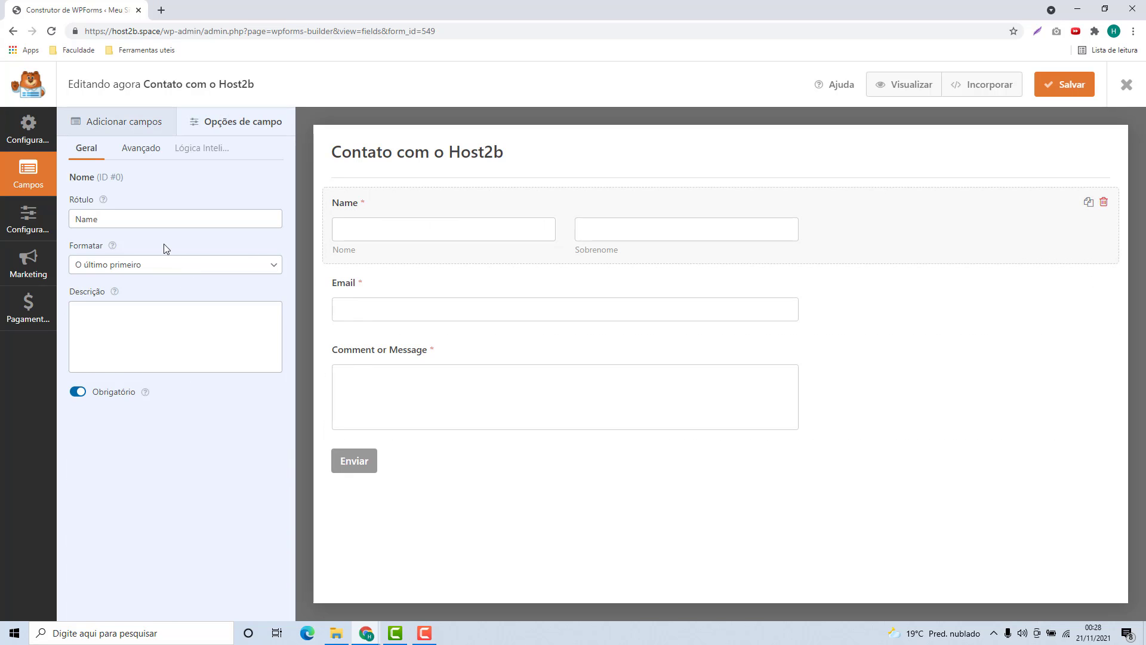
double_click(86, 222)
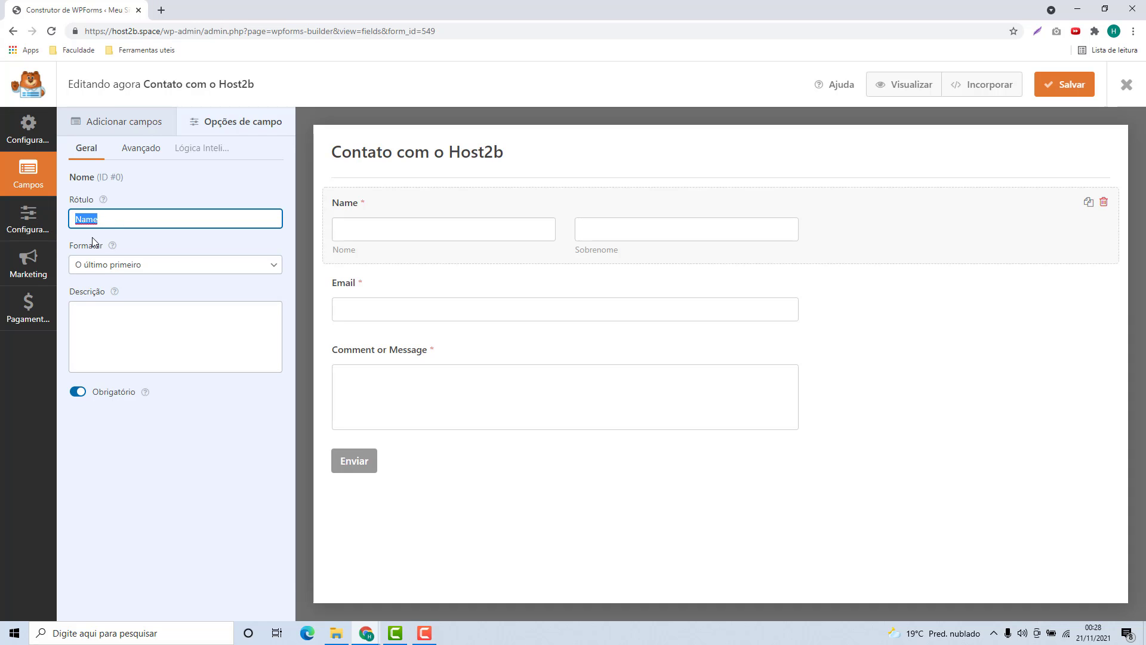
text(Nome)
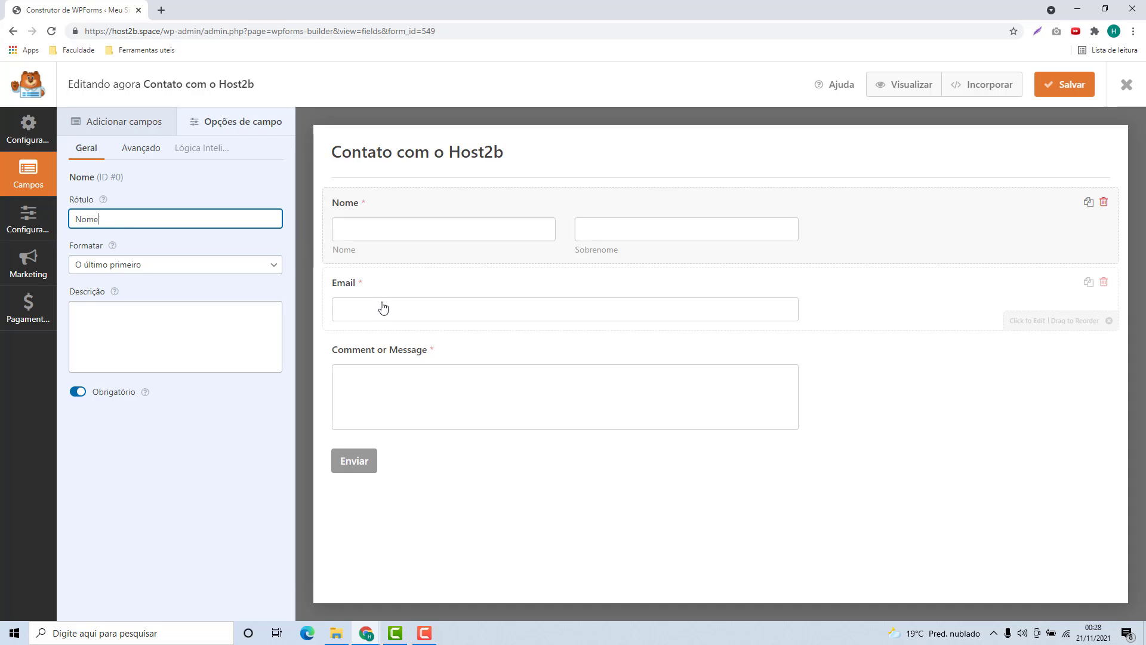
Relabel the message field 'Digite sua mensagem' and save the form.
click(385, 367)
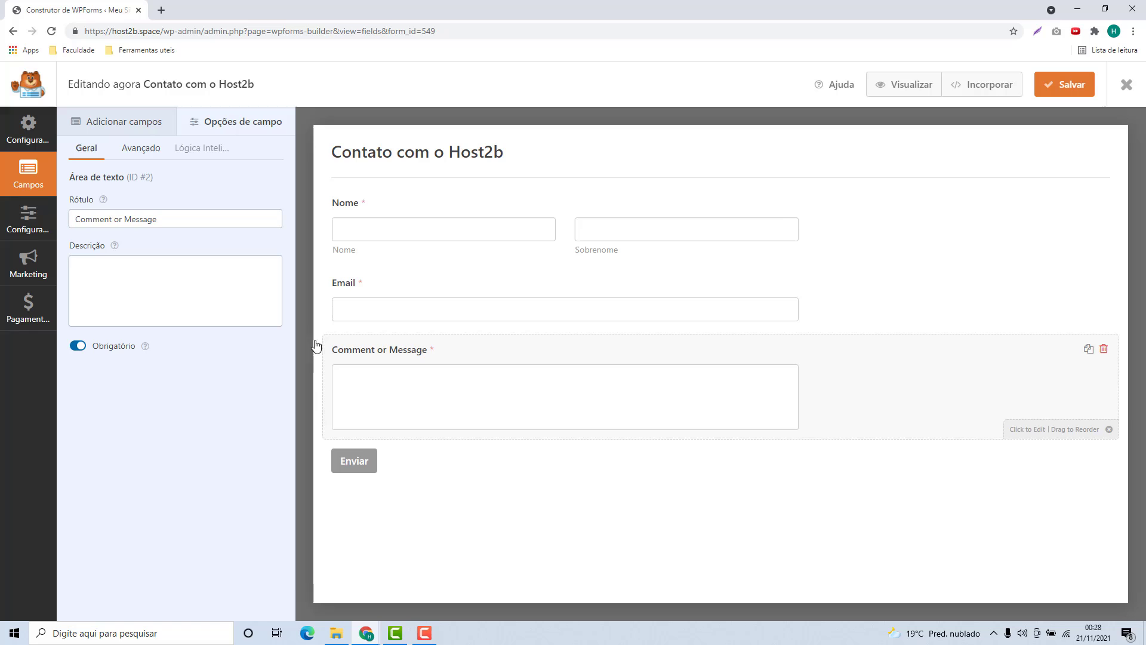
triple_click(160, 220)
text(Digite)
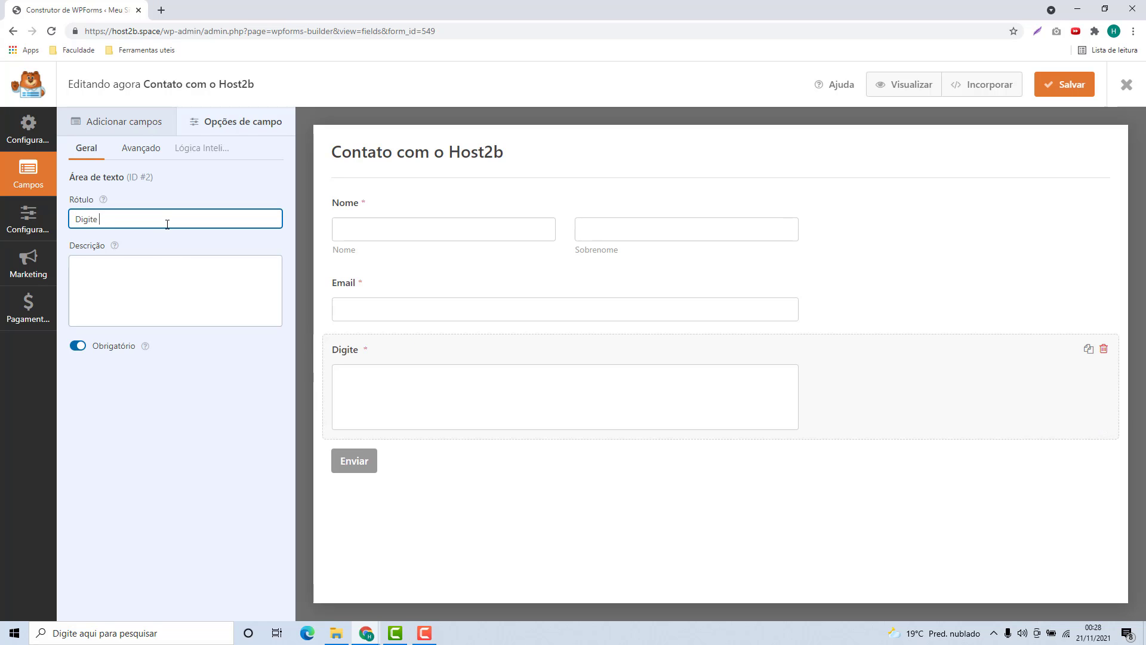
text( sua mensagem)
click(430, 495)
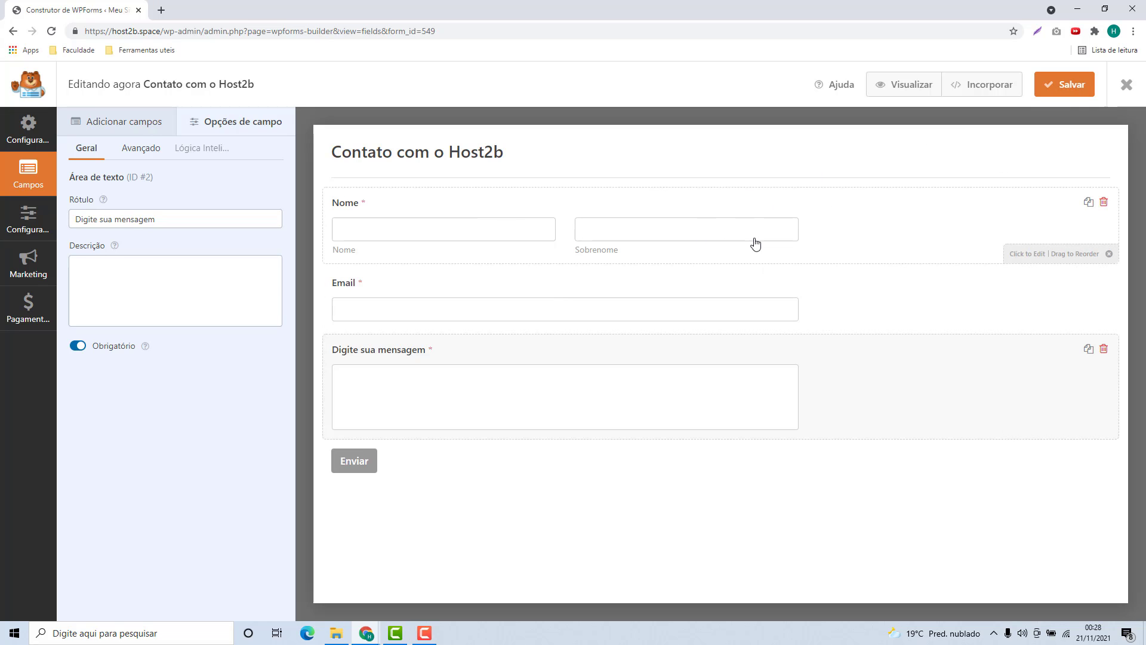
click(1058, 87)
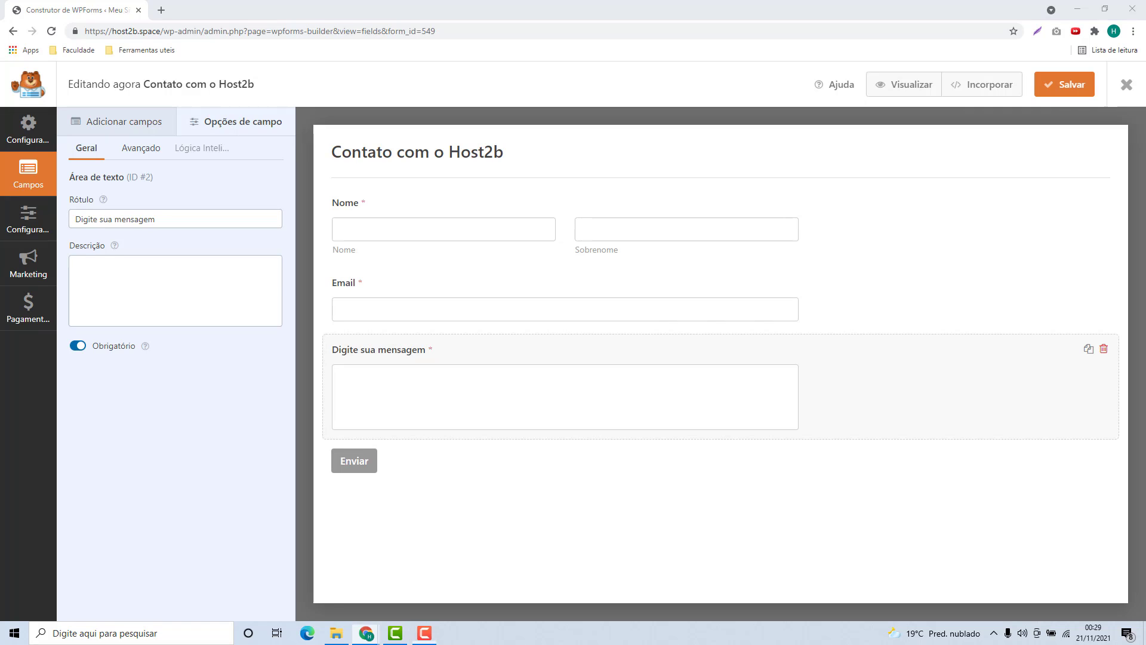
Close the builder, copy the [wpforms id="549"] shortcode, and go to Páginas.
click(1127, 86)
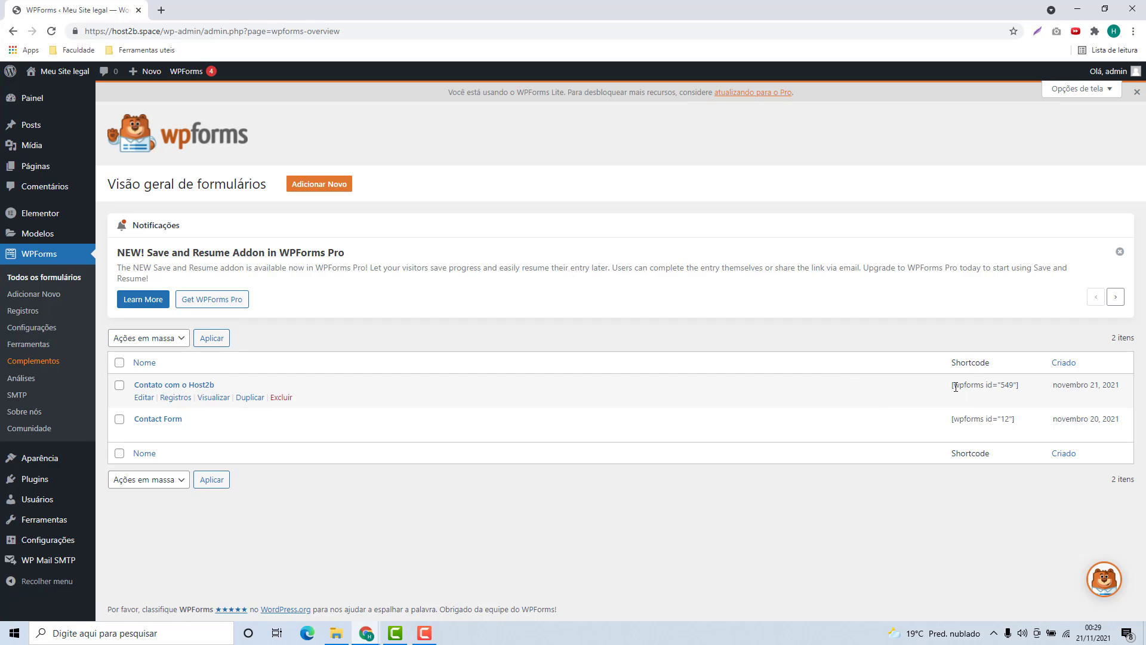
drag(953, 385, 1019, 385)
triple_click(997, 387)
key(ctrl+c)
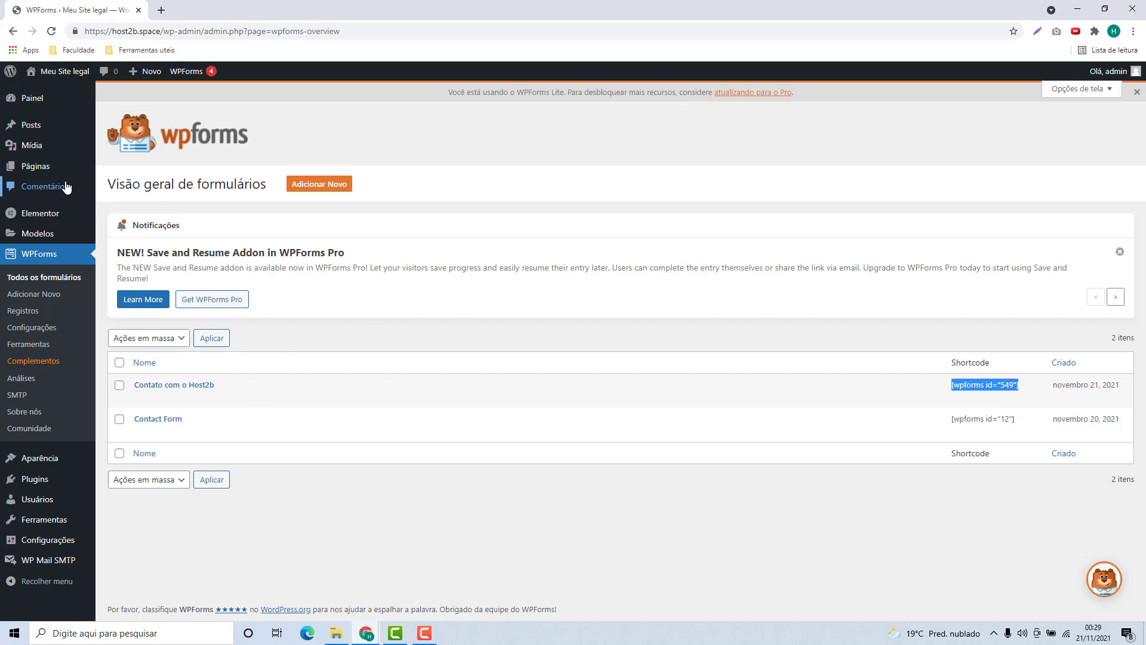
click(37, 173)
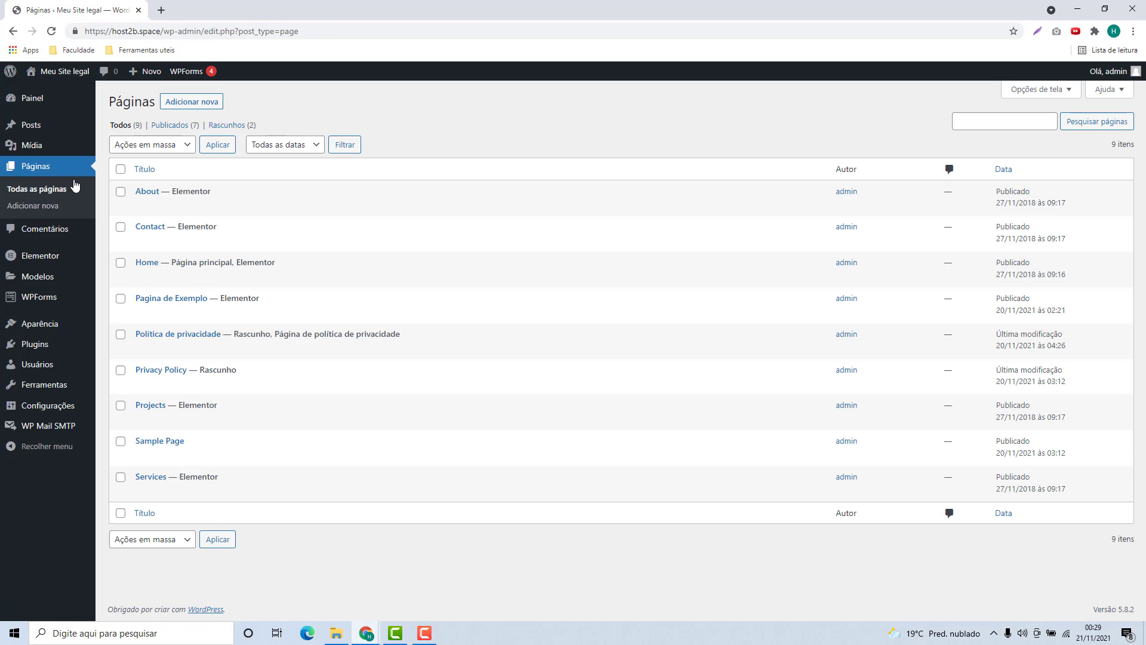
Create a new page titled 'Pagina de Formulario' with the paragraph 'Qualquer Coisa'.
click(193, 105)
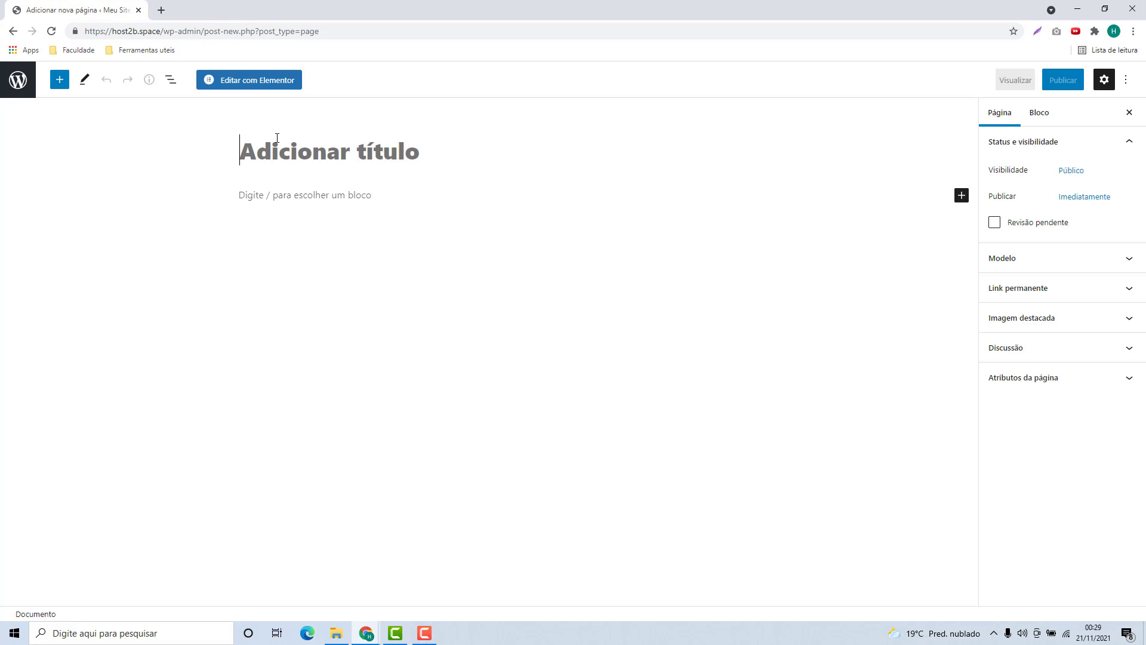
text(Pagi)
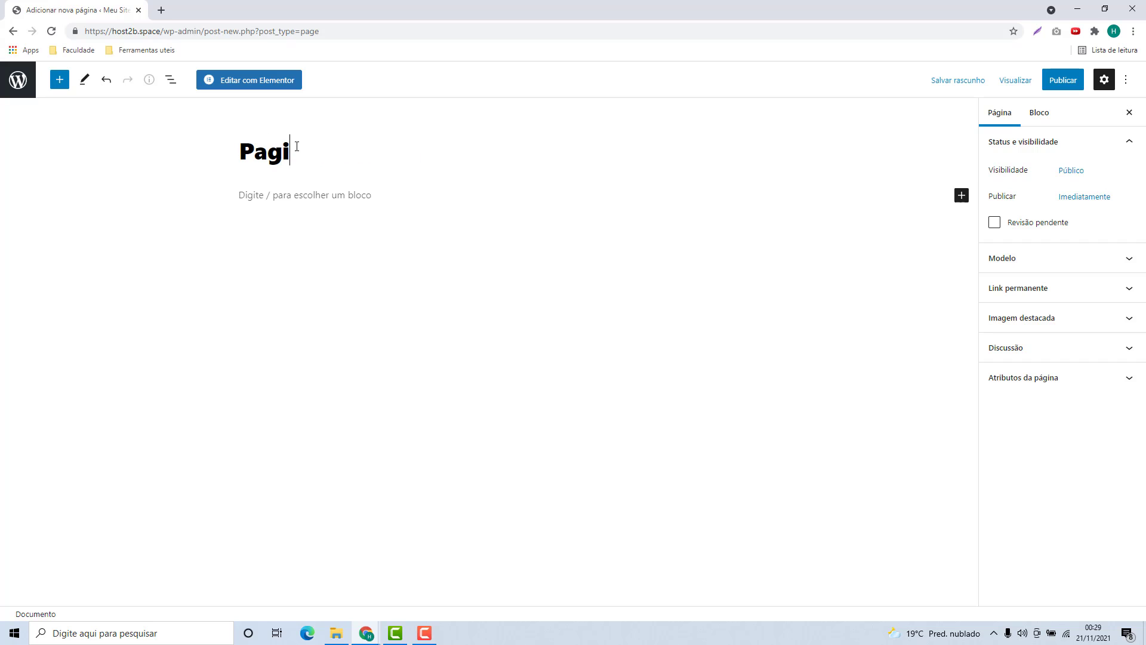
text(na de Formulario)
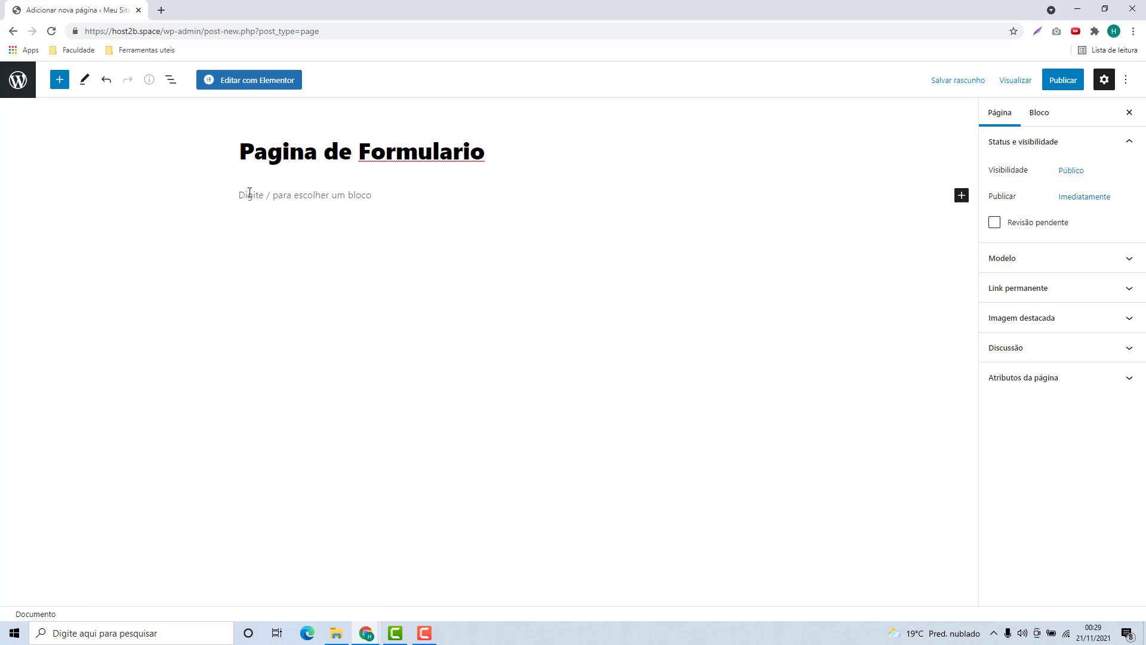
click(250, 192)
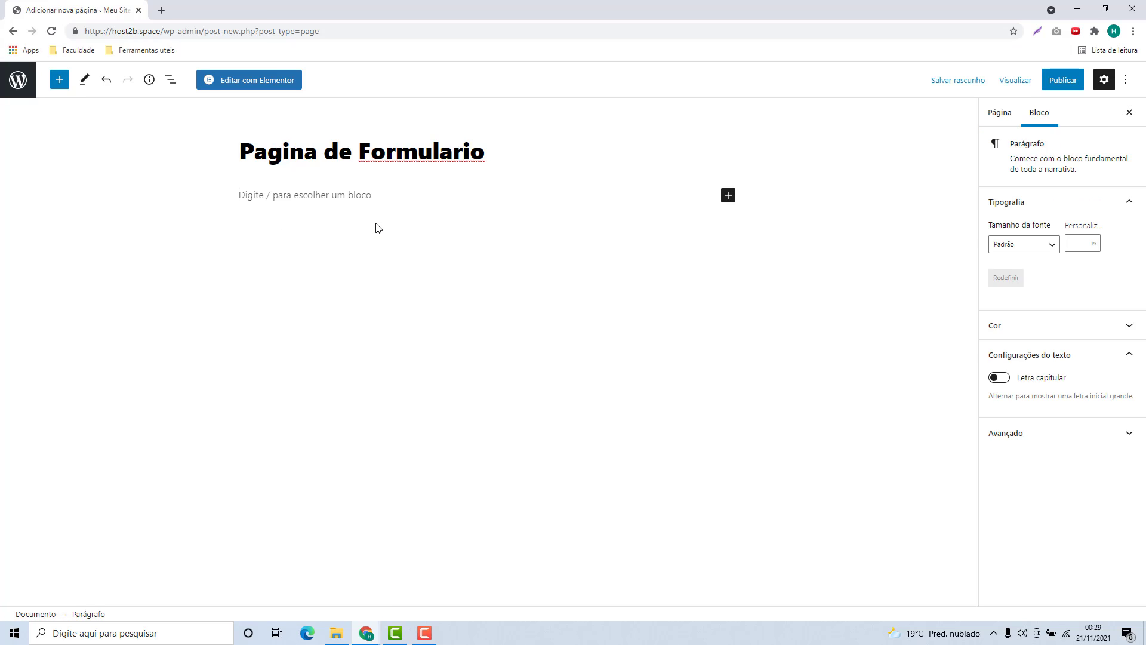
text(Qualquer Coisa)
key(Return)
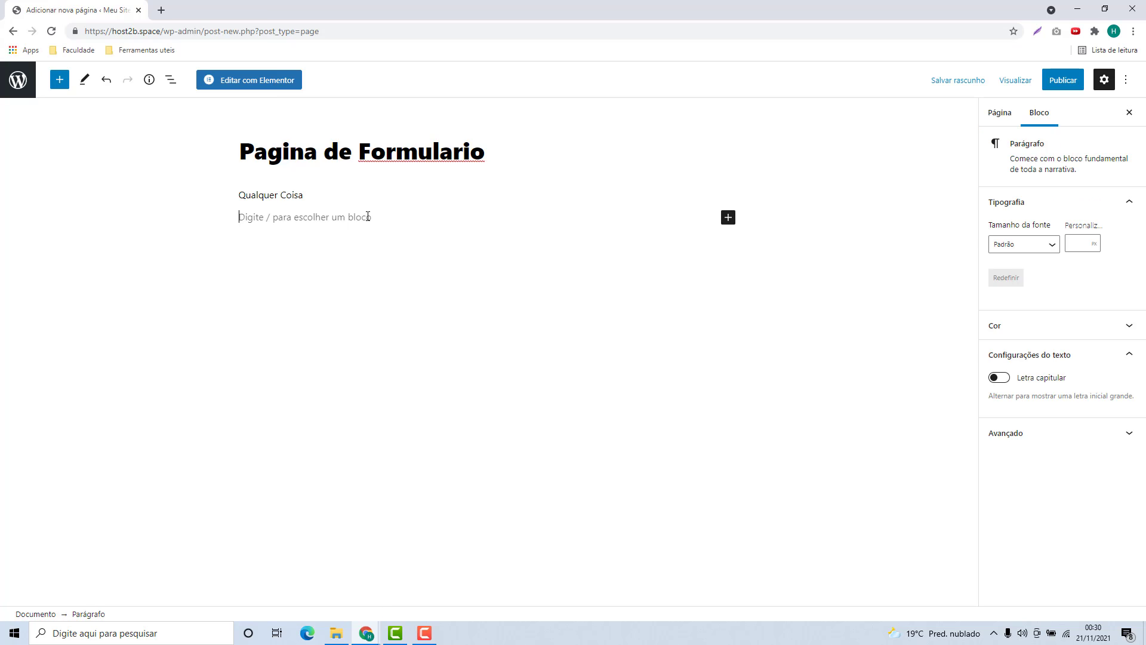
Add a Shortcode block holding the pasted form shortcode and publish the page.
click(729, 217)
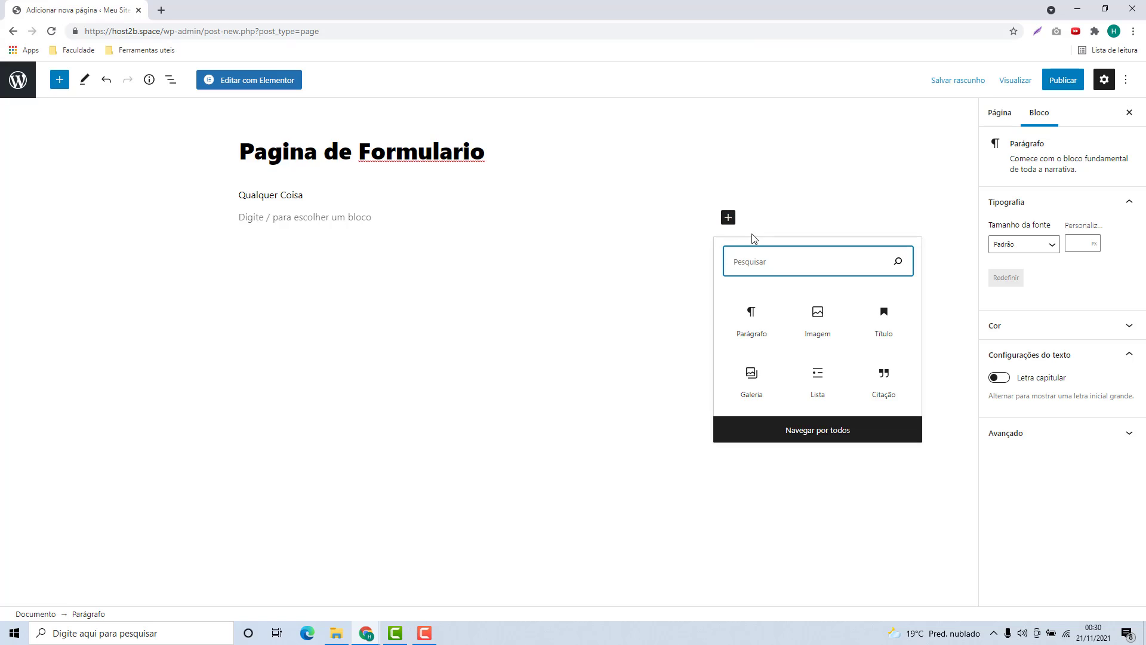
text(sho)
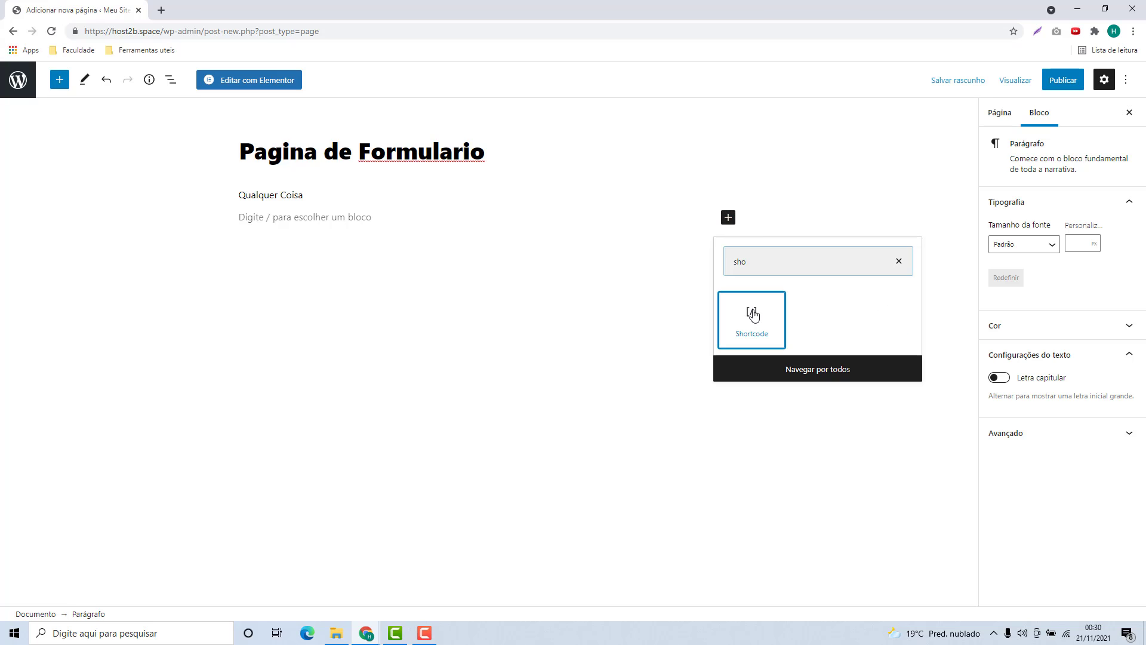
click(746, 310)
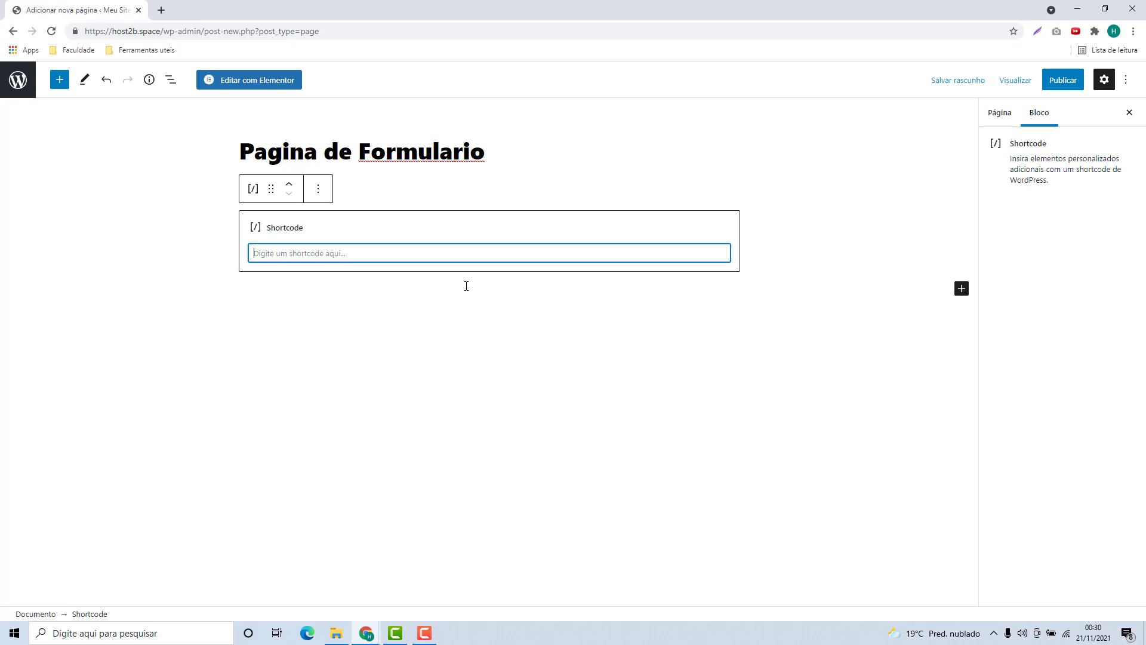
key(ctrl+v)
click(420, 302)
click(1050, 90)
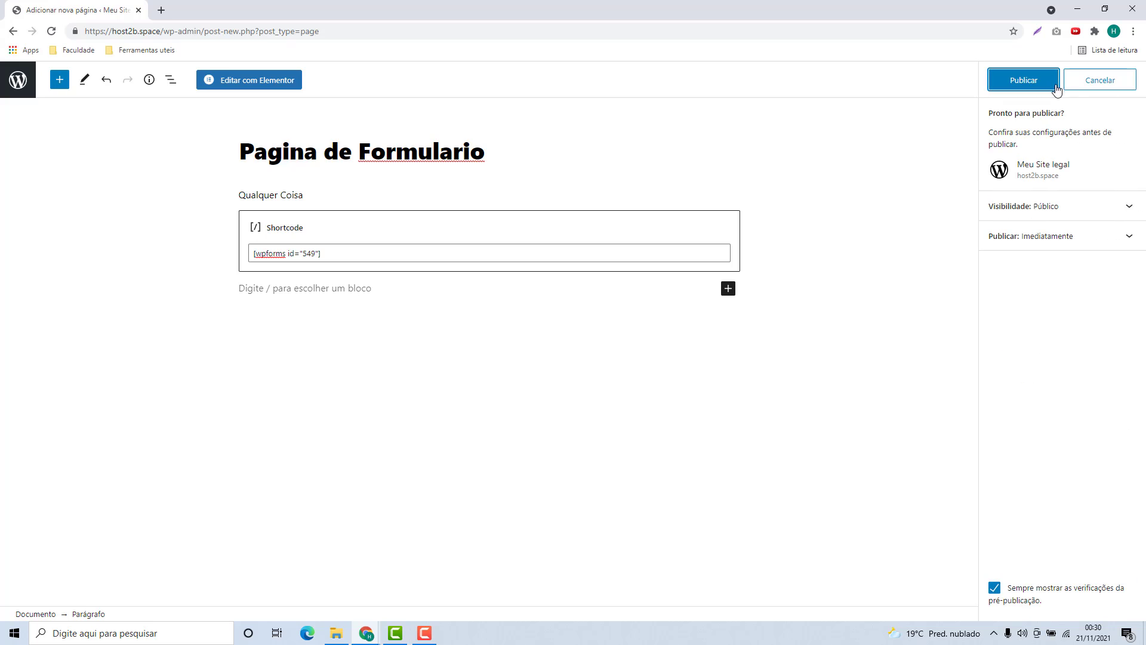
click(1008, 93)
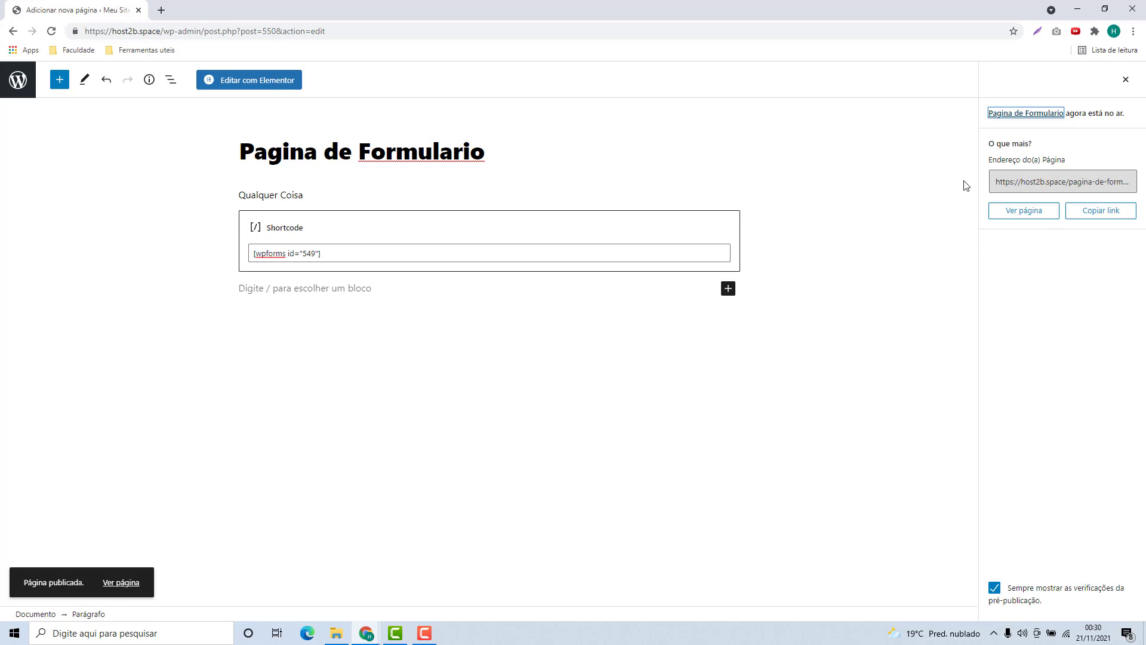
Open the published Pagina de Formulario in a new tab and try its form fields.
right_click(1027, 220)
click(1051, 222)
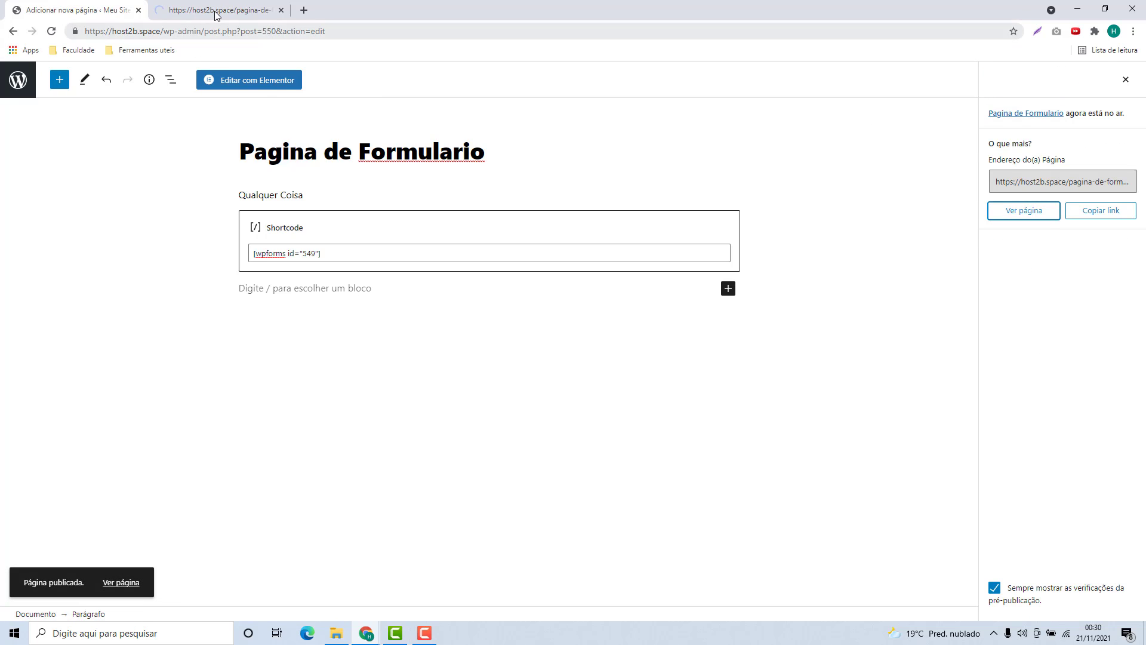
click(251, 10)
click(373, 243)
click(500, 238)
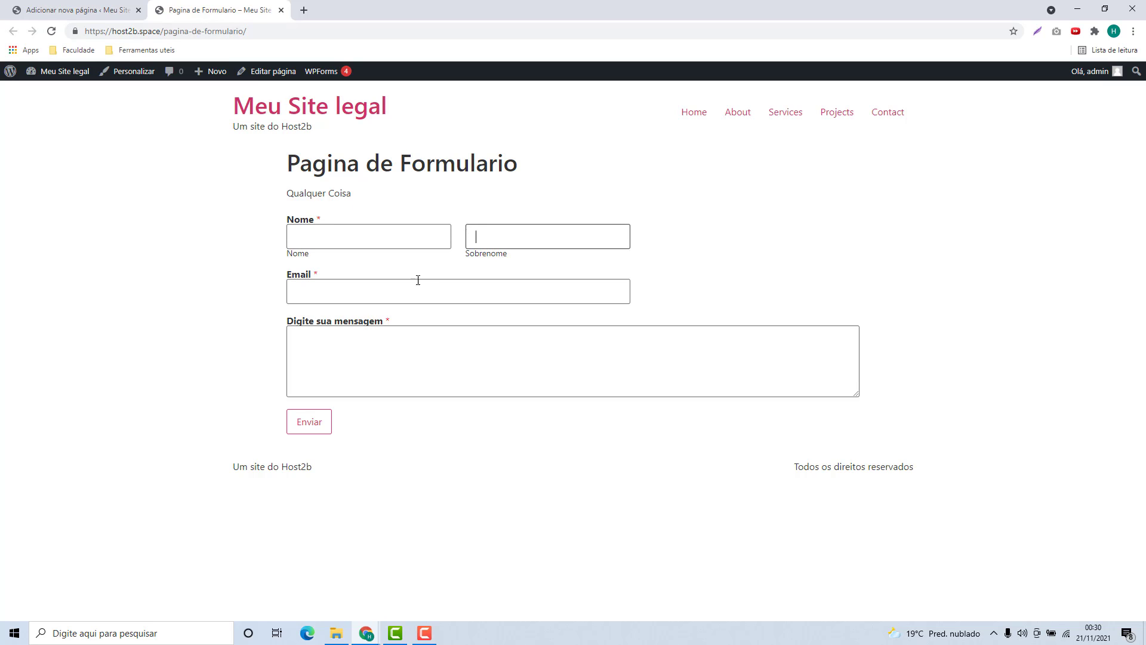
click(418, 288)
click(415, 358)
click(380, 296)
click(374, 242)
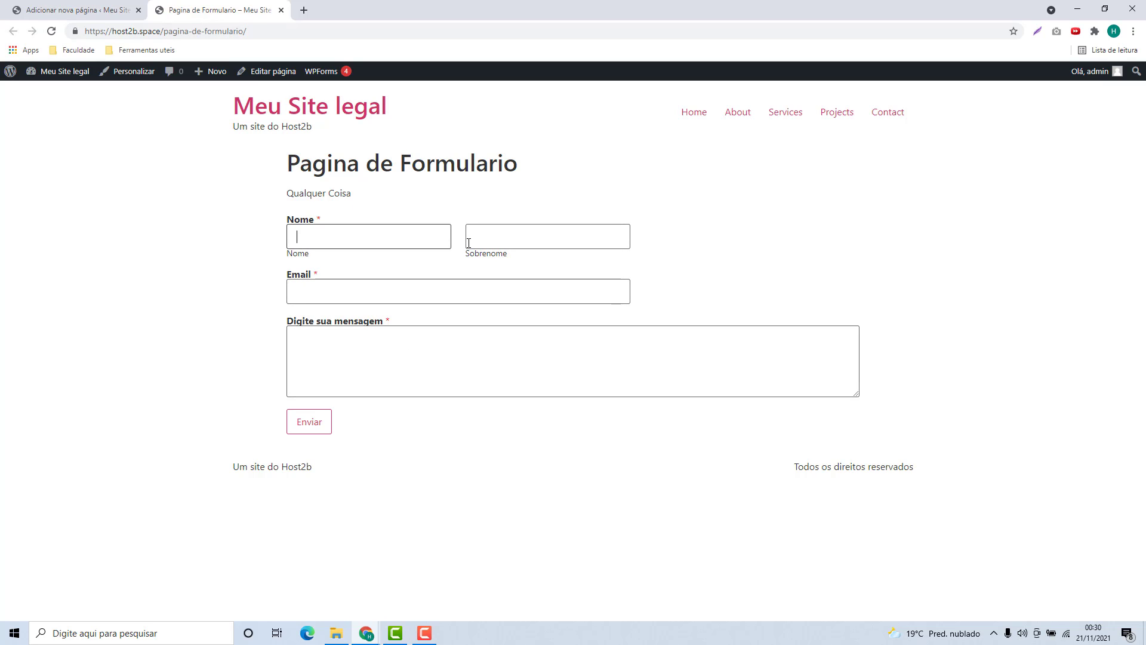
click(471, 237)
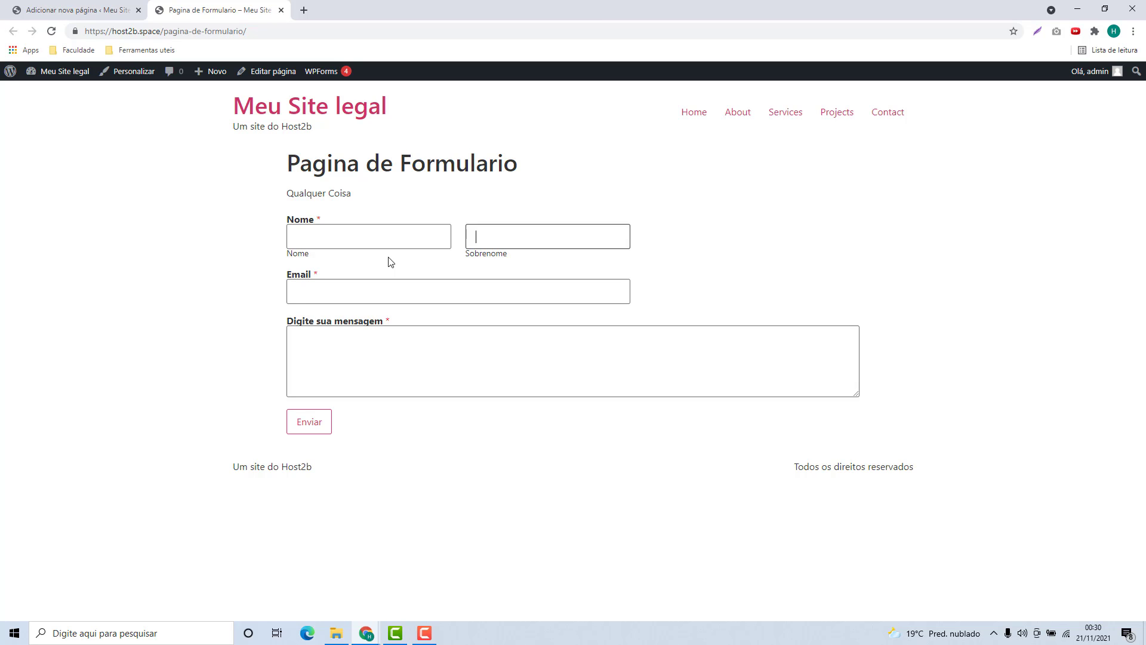
click(410, 235)
click(509, 243)
click(407, 239)
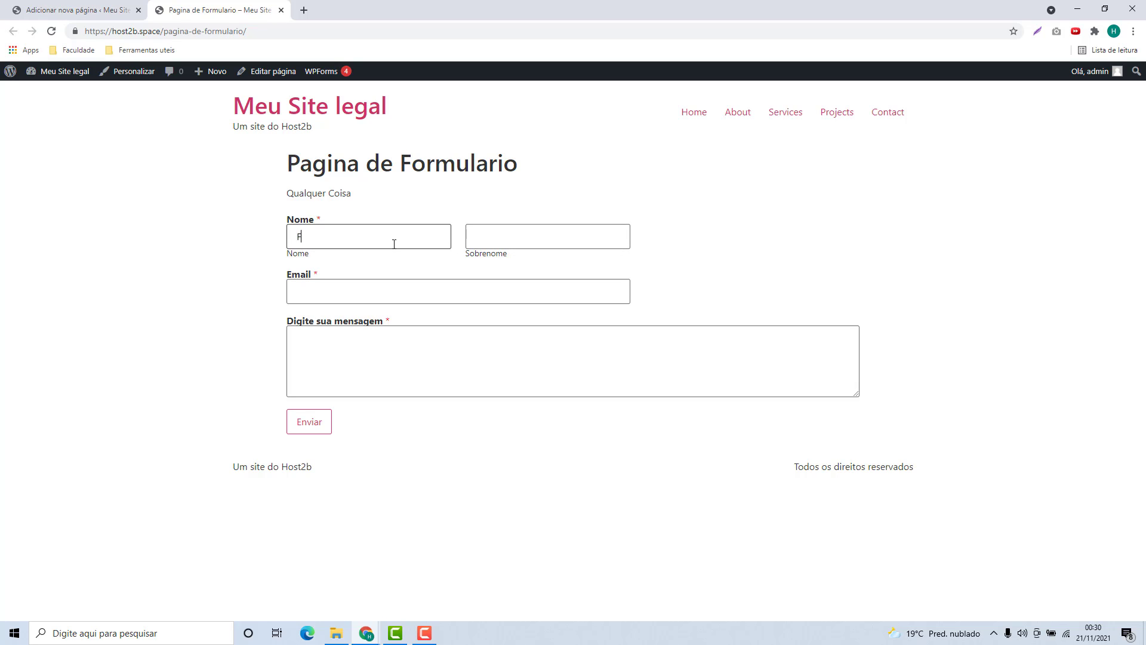
Submit a test entry with a last name, an e-mail and message 'Uma mensagem legal'.
key(Tab)
text(M)
click(445, 297)
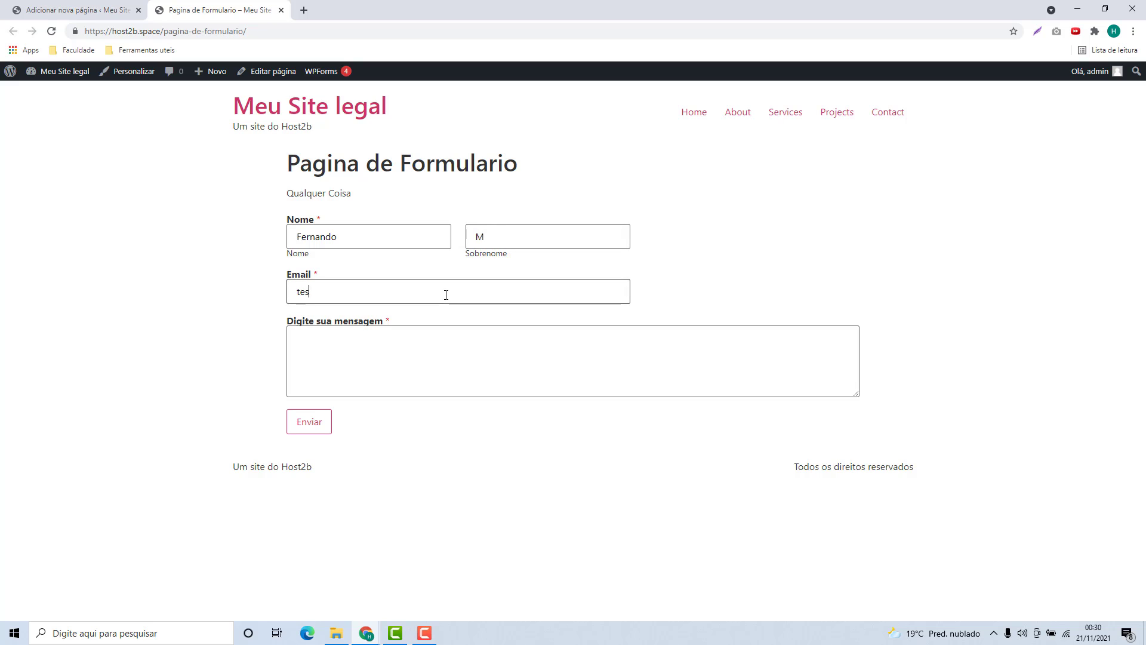
click(400, 355)
text(Uma mensagem legal)
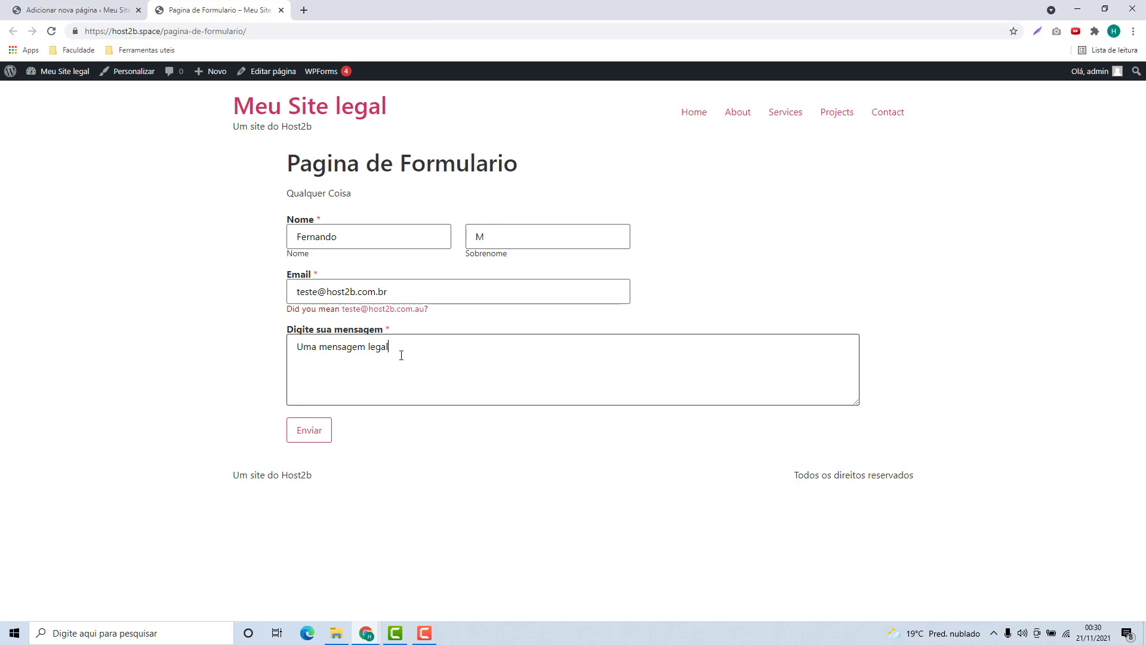
click(310, 438)
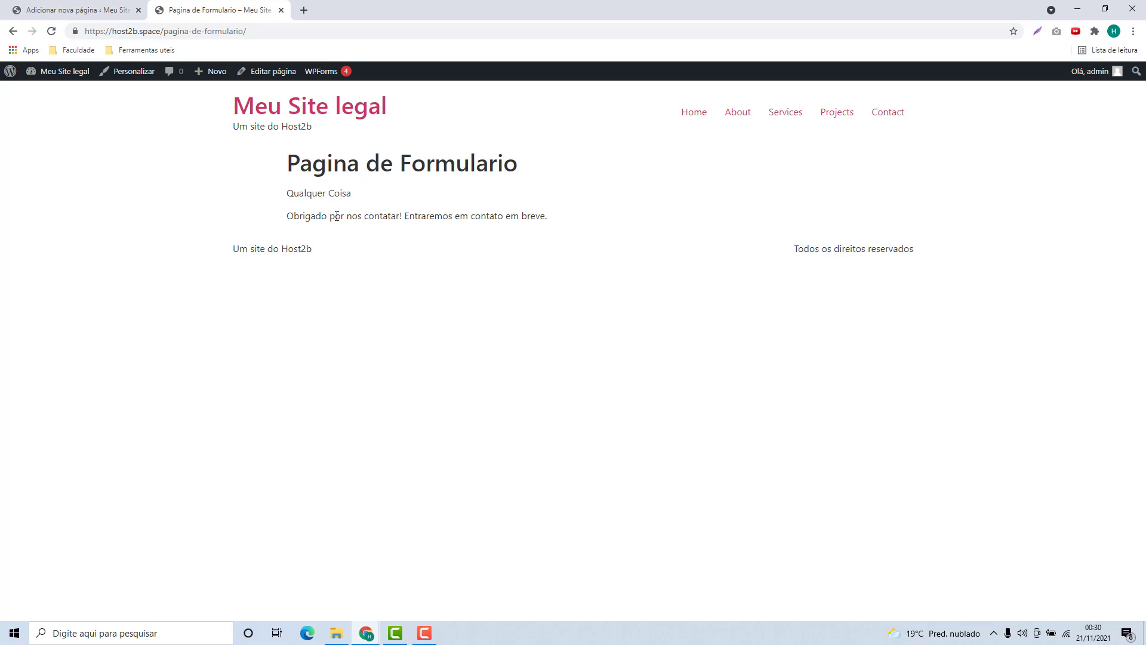
drag(287, 220, 527, 227)
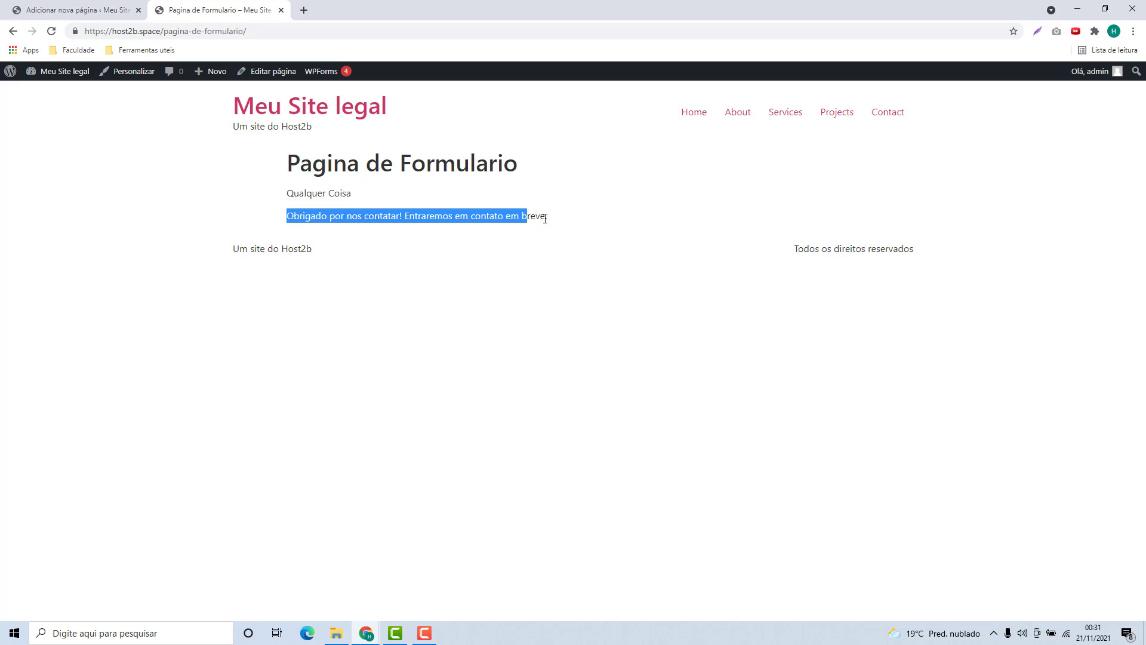